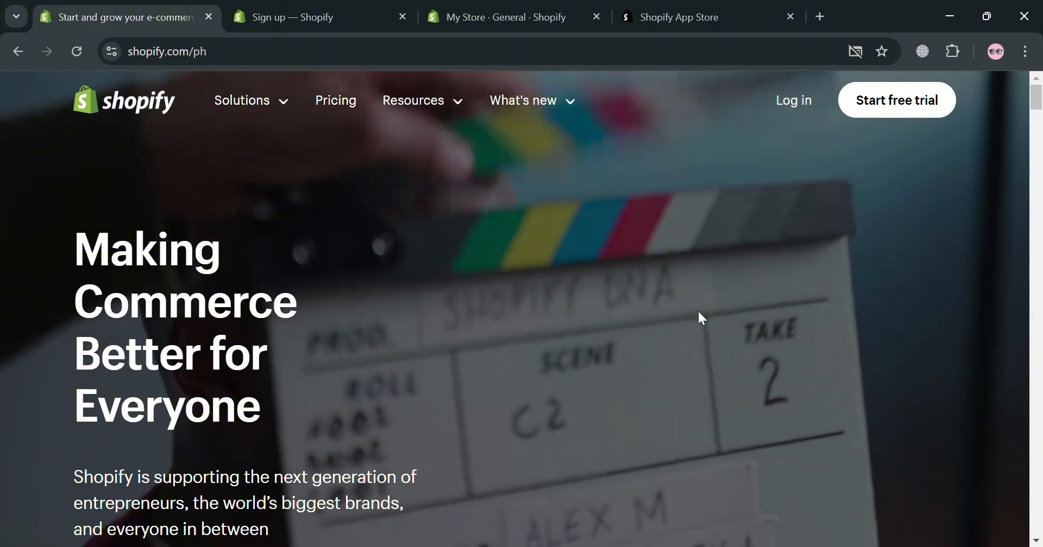
Look through the Shopify homepage, from the hero banner down to the footer and back up.
scroll(698, 311, "down", 10)
scroll(674, 327, "down", 10)
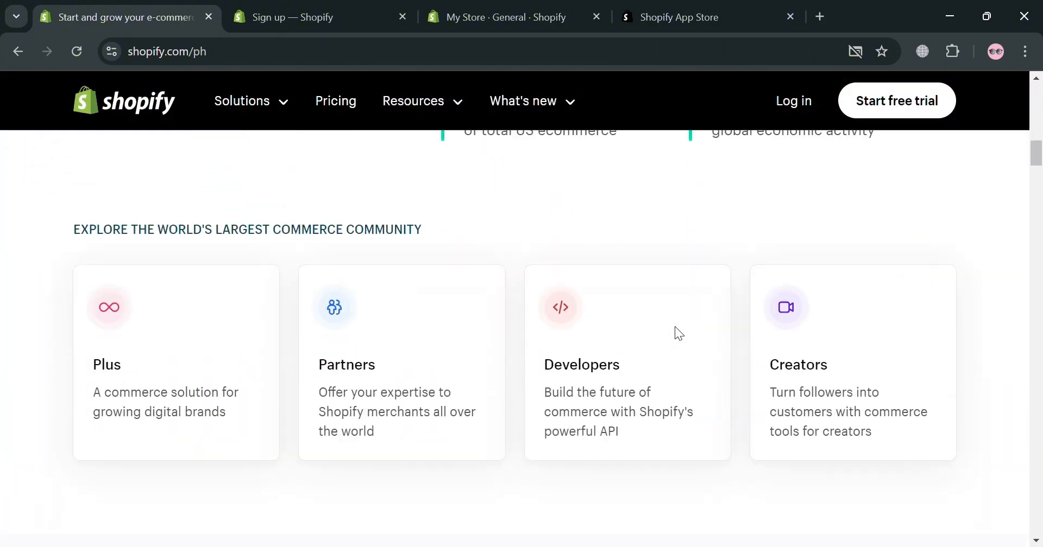
scroll(662, 321, "down", 10)
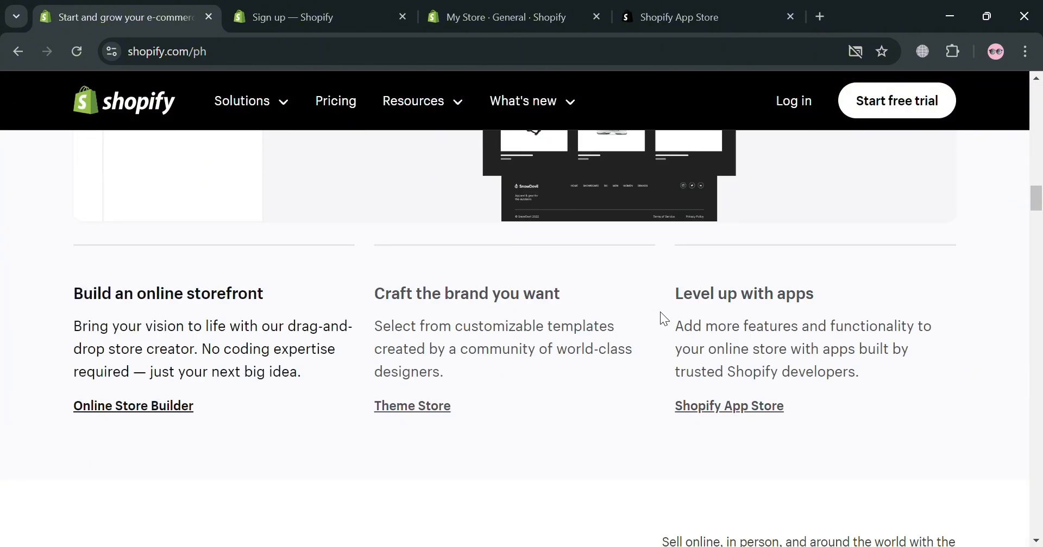
scroll(656, 309, "down", 10)
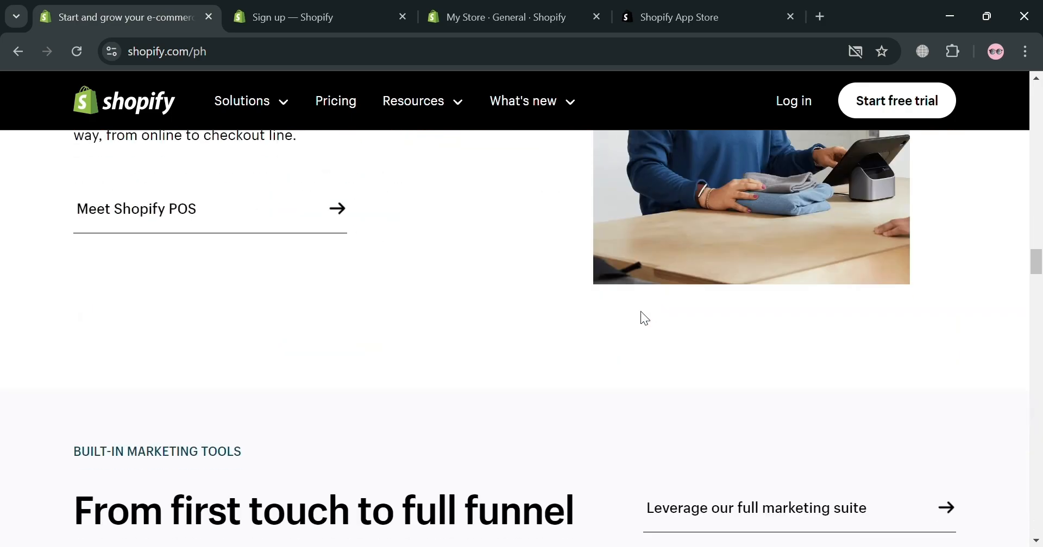
scroll(644, 318, "down", 6)
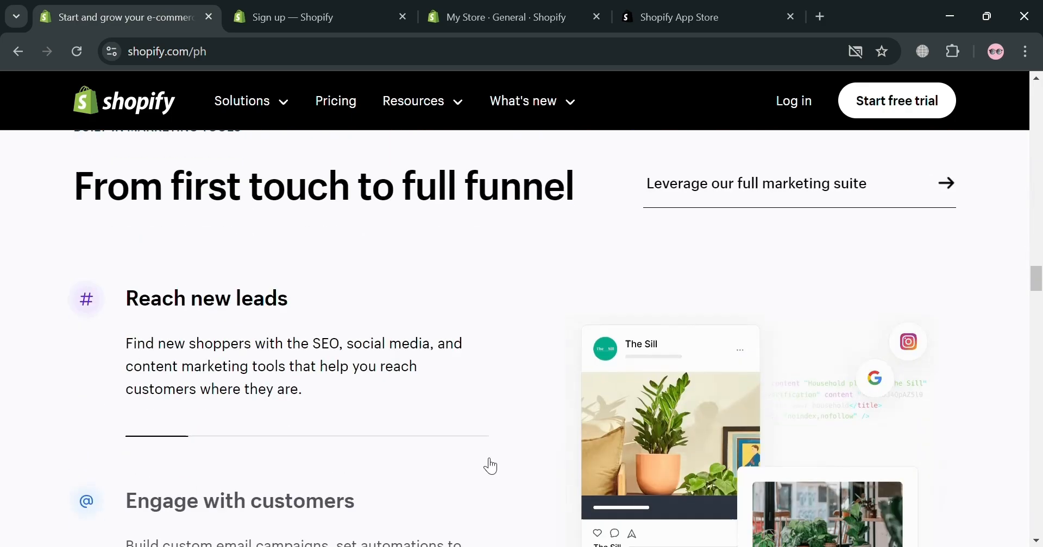
scroll(610, 384, "down", 10)
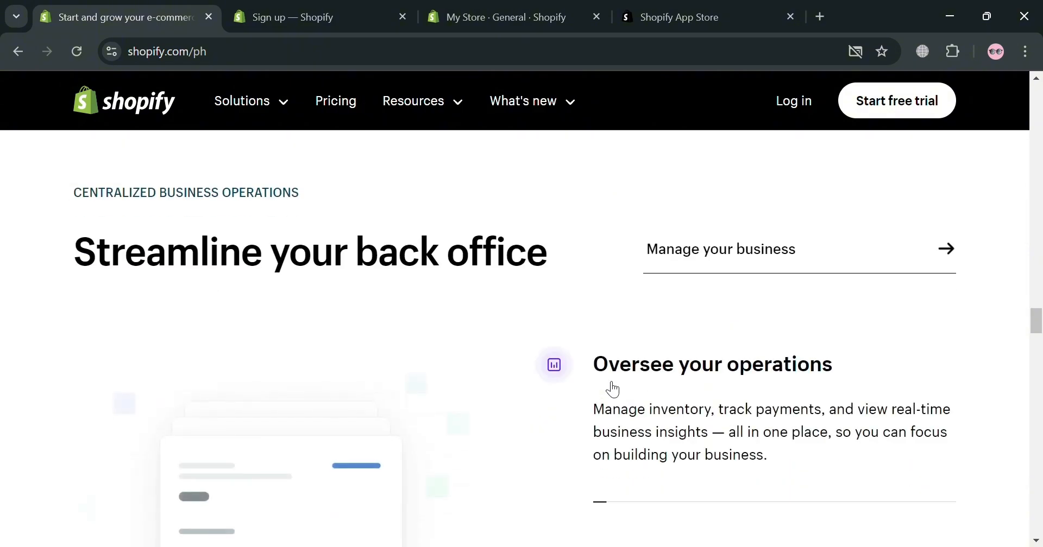
scroll(610, 389, "down", 10)
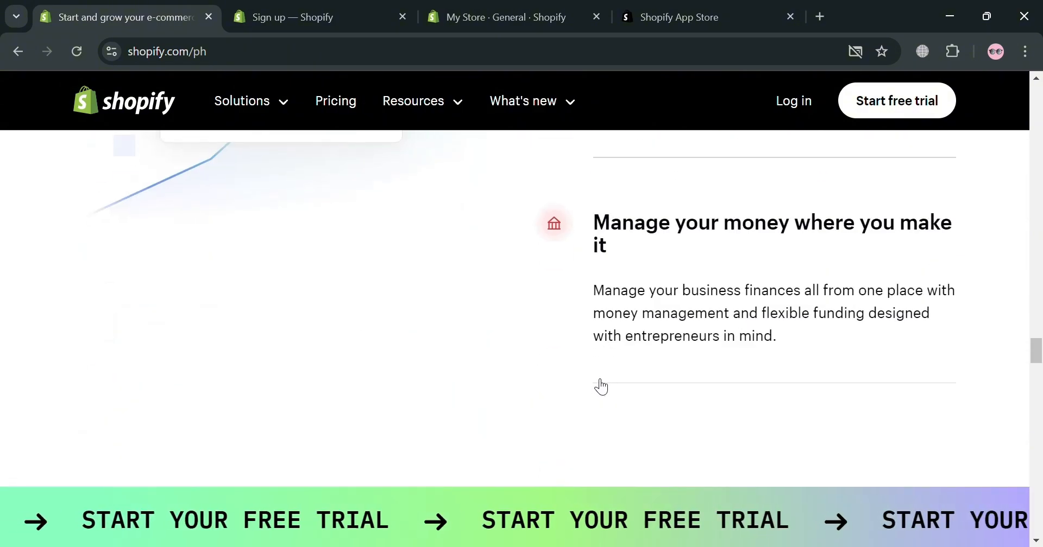
scroll(591, 381, "down", 5)
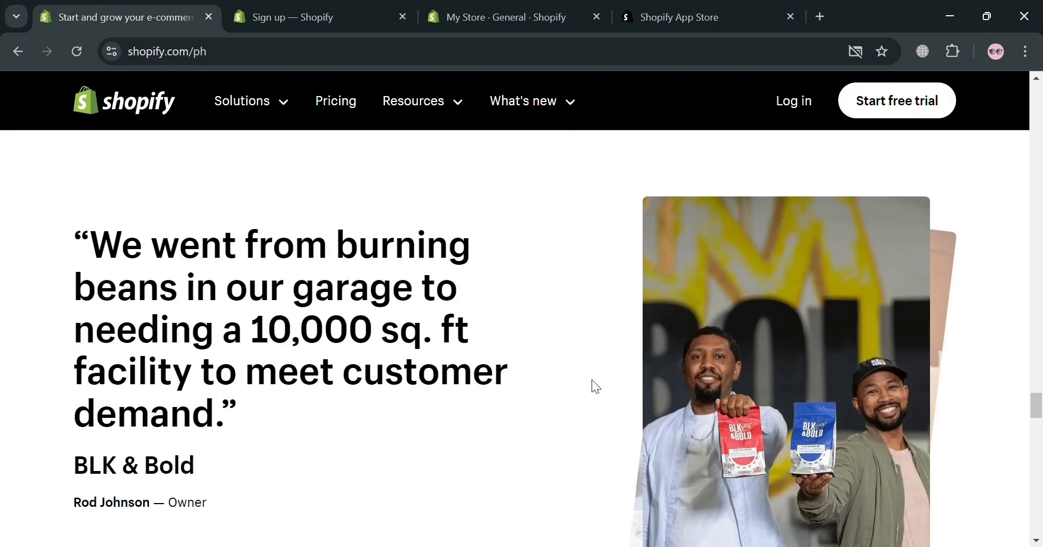
scroll(591, 380, "down", 2)
scroll(591, 380, "down", 18)
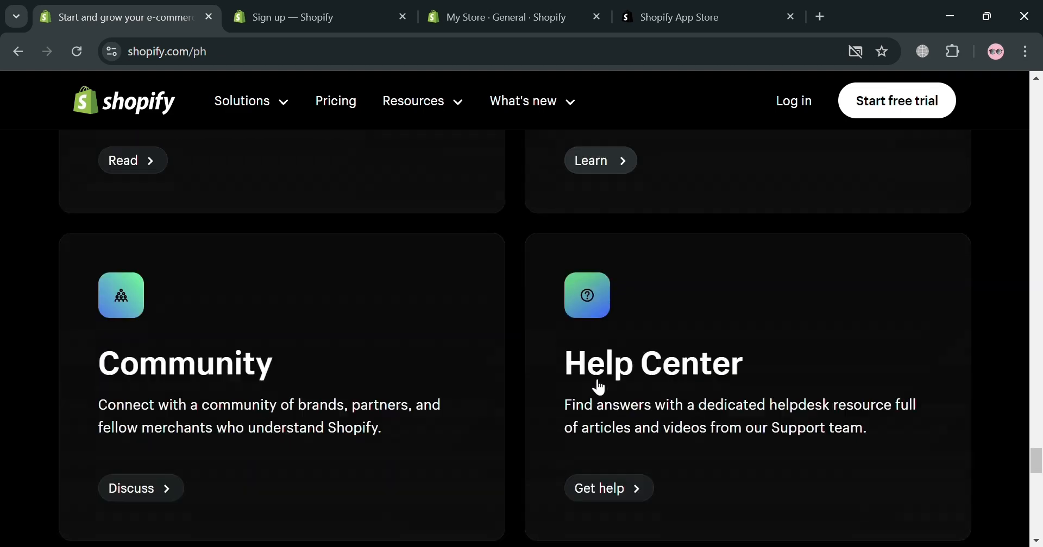
scroll(590, 379, "down", 15)
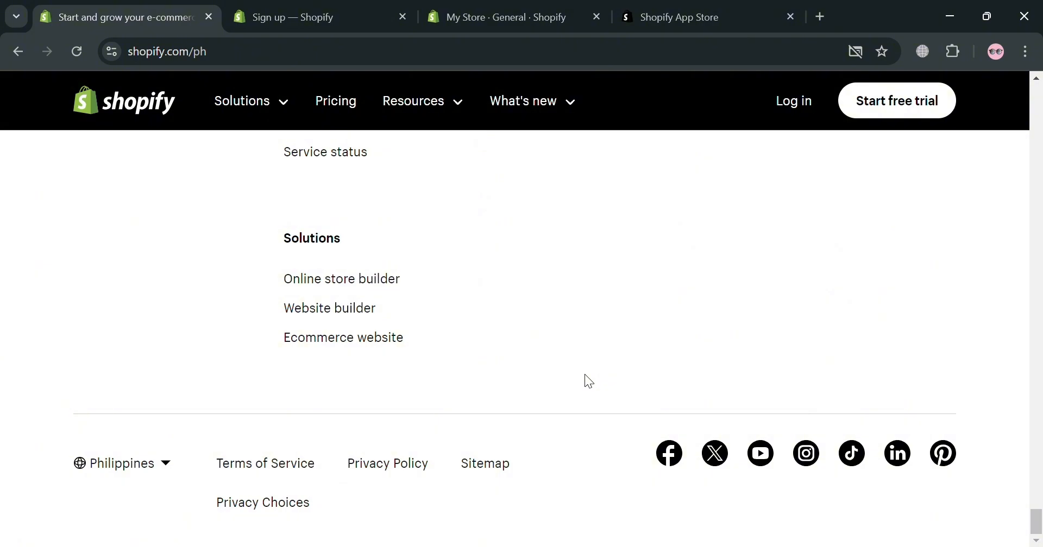
scroll(585, 375, "up", 20)
scroll(585, 382, "up", 12)
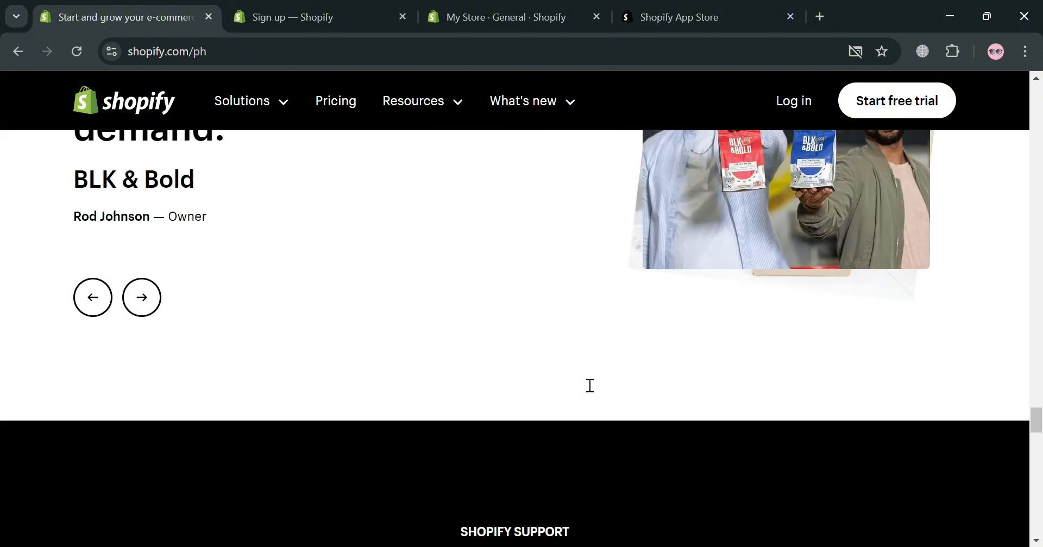
scroll(579, 375, "up", 15)
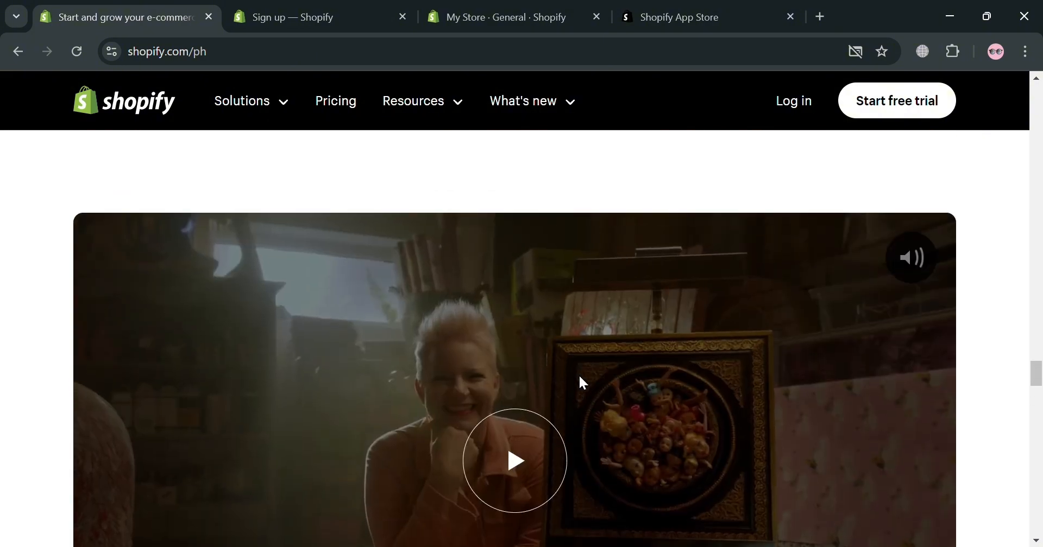
scroll(579, 376, "up", 15)
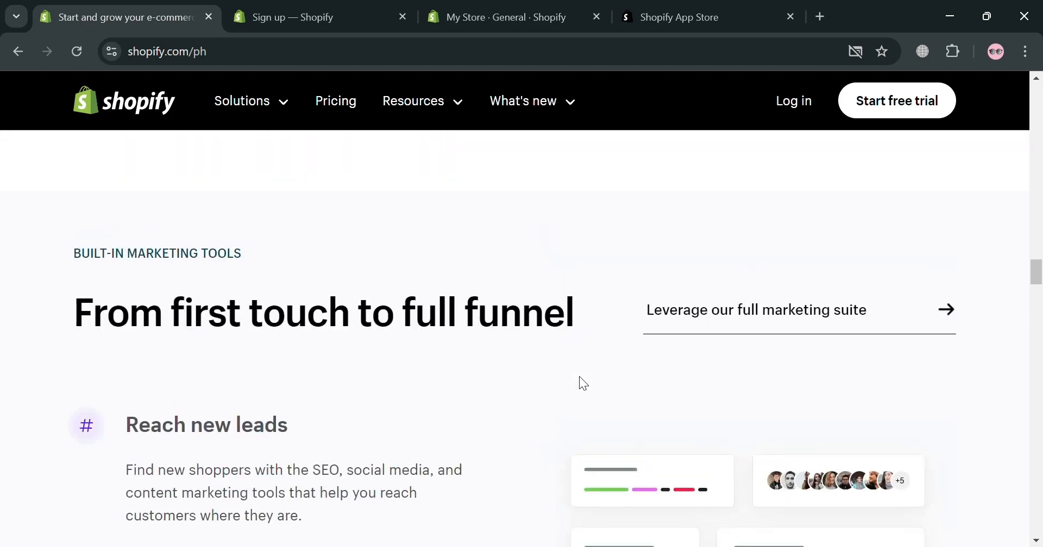
scroll(578, 376, "up", 10)
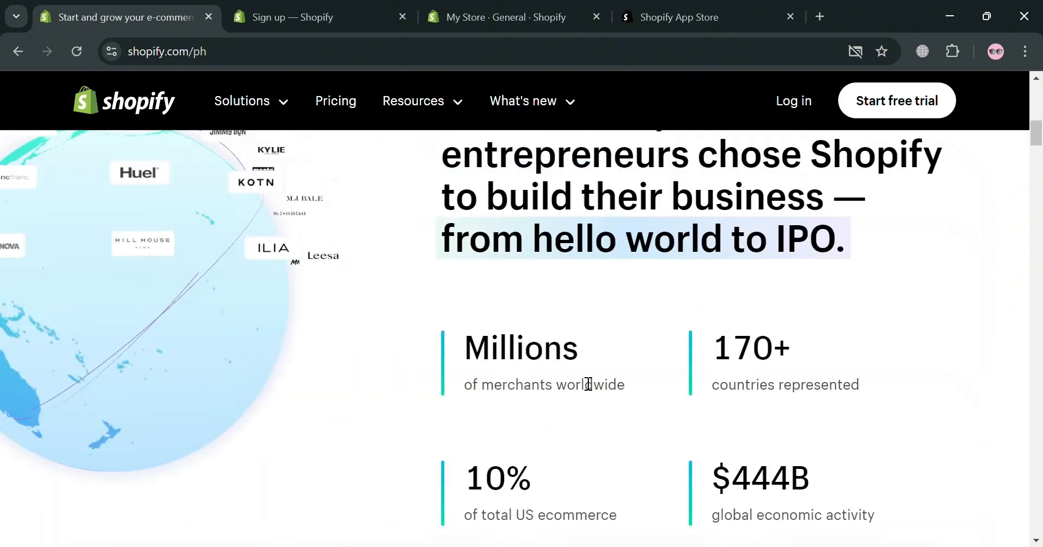
scroll(930, 330, "down", 3)
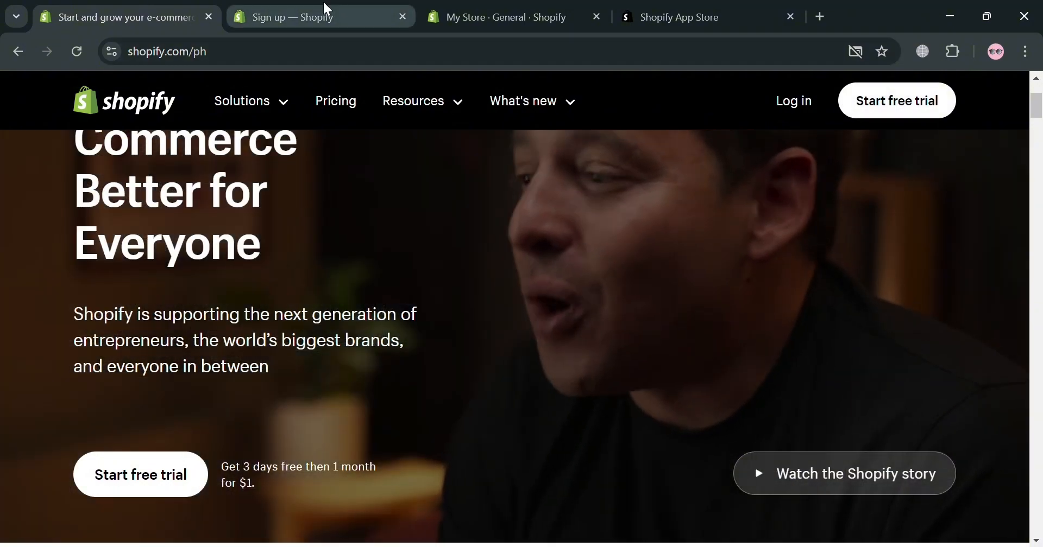
Switch to the Shopify sign-up page and review the free trial offer and available sign-up methods.
left_click(323, 8)
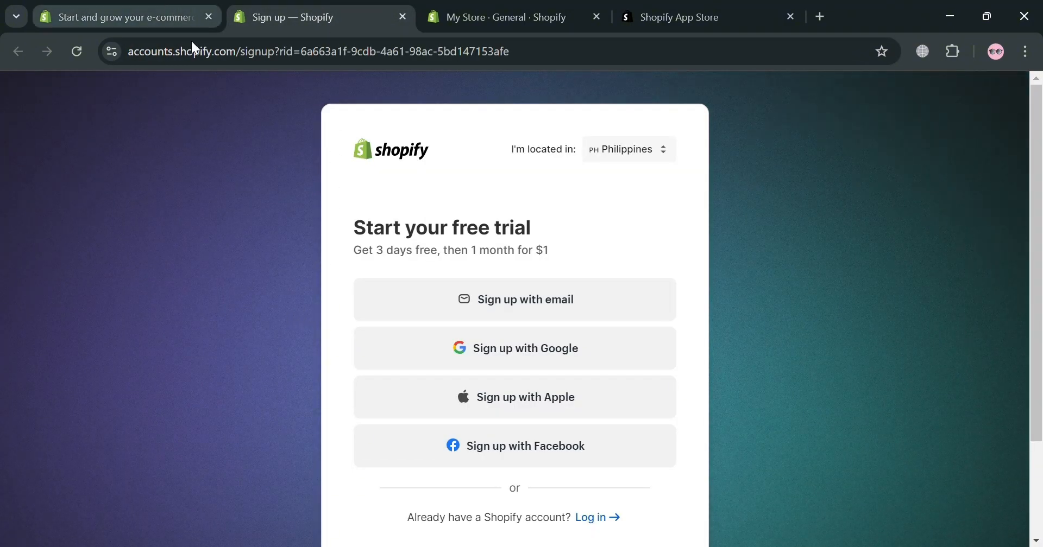
scroll(456, 389, "down", 1)
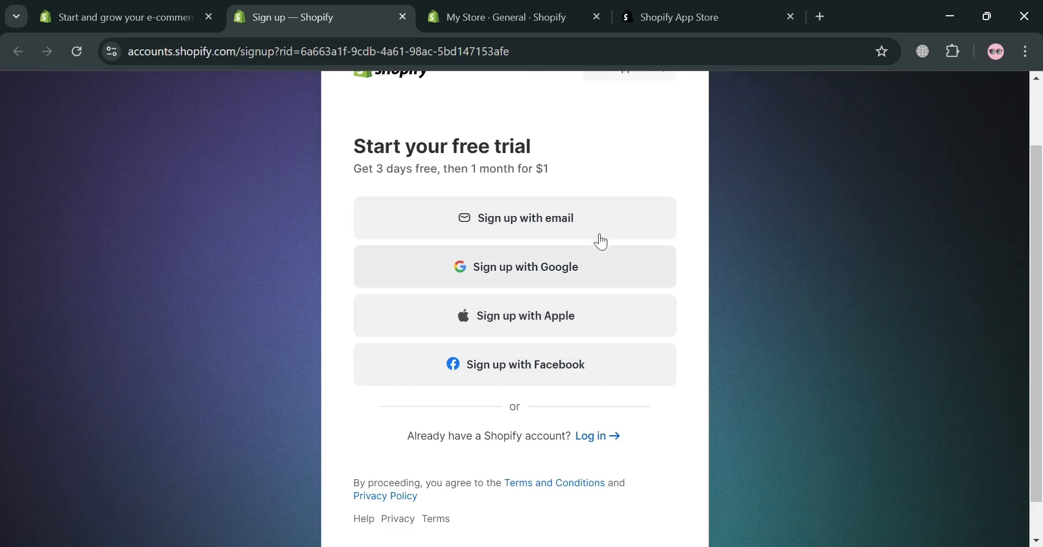
scroll(601, 235, "up", 1)
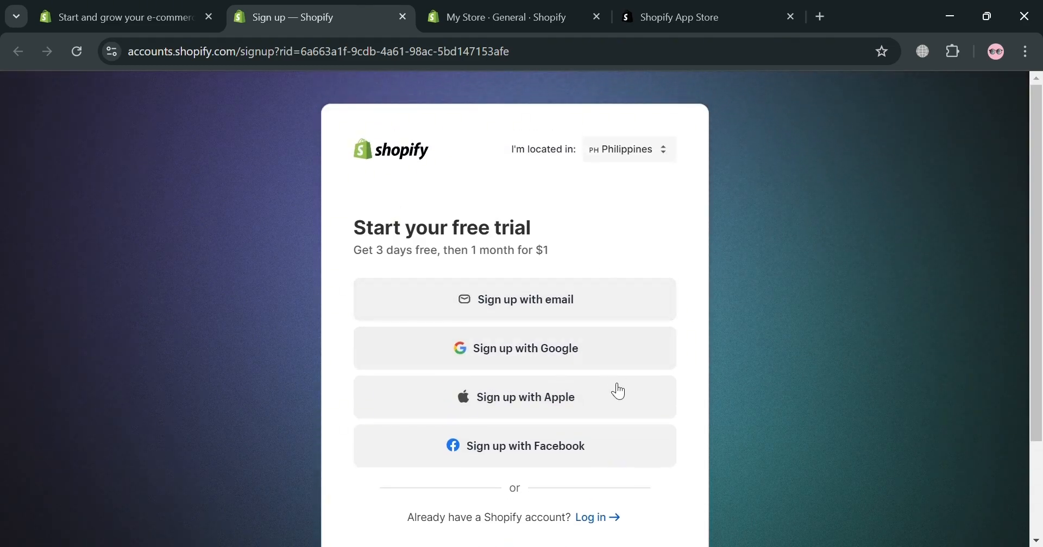
scroll(618, 394, "down", 1)
scroll(617, 437, "up", 1)
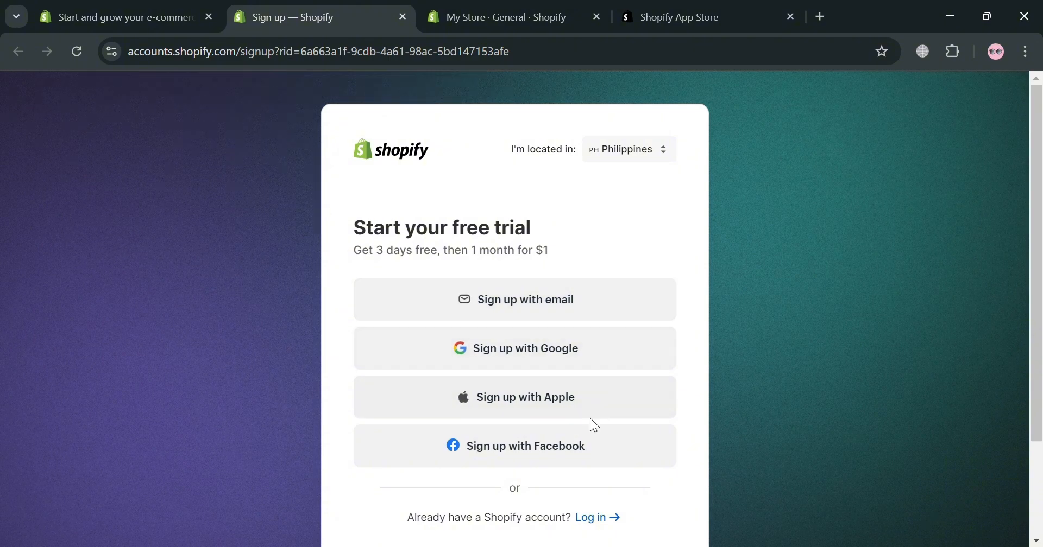
Switch to the My Store admin, collapse the trial notice, and browse the apps suggested for the store.
left_click(497, 17)
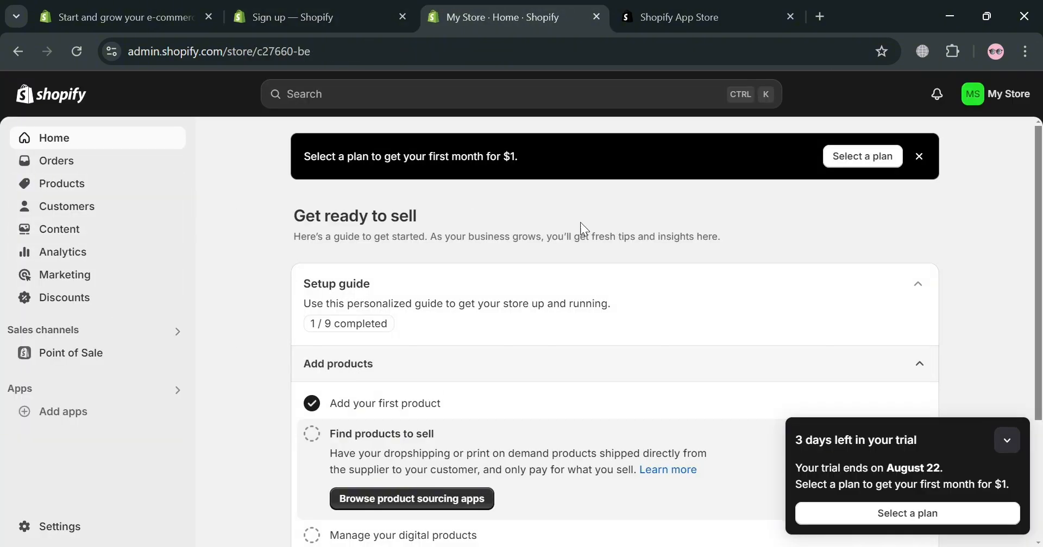
left_click(1008, 440)
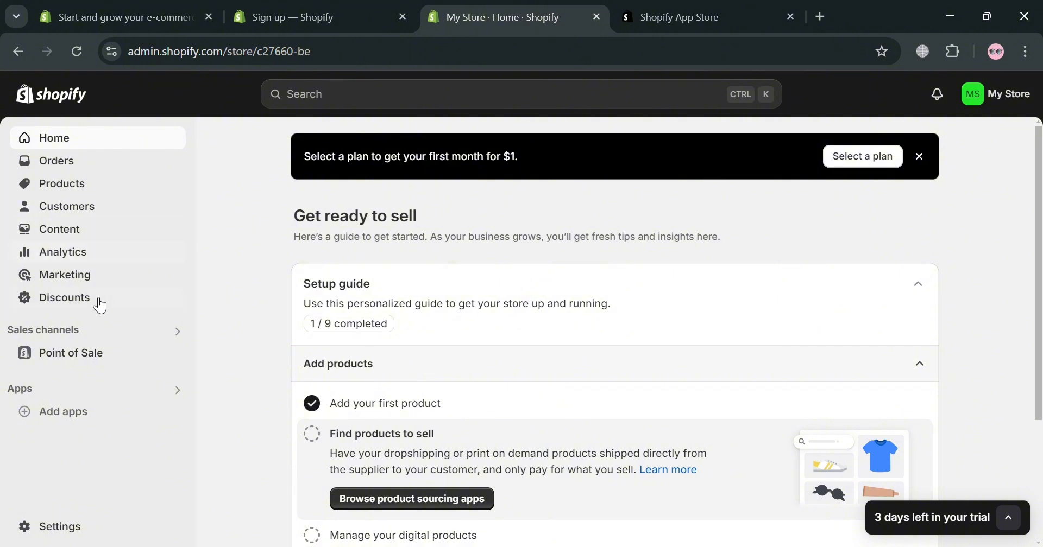
left_click(48, 414)
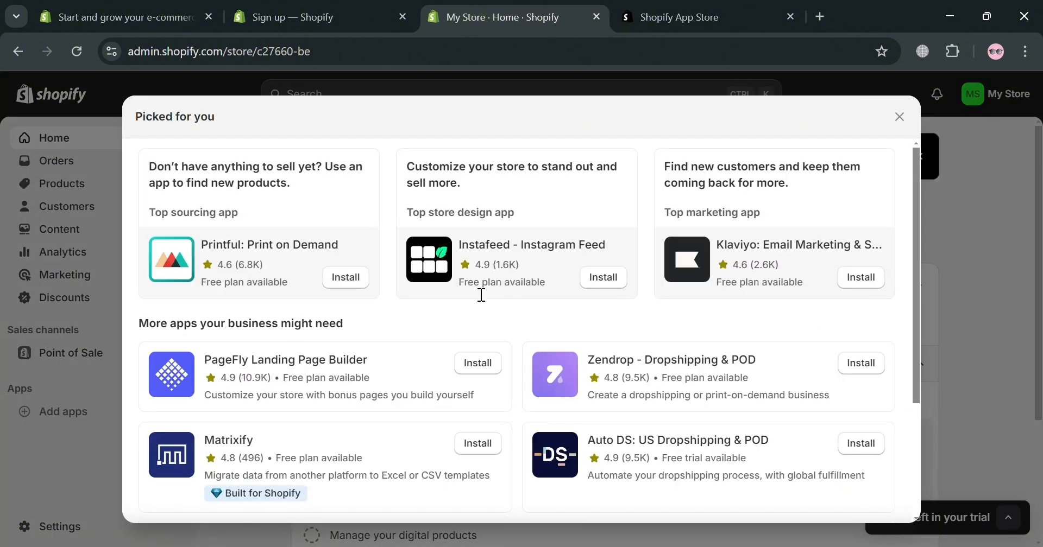
scroll(493, 322, "down", 3)
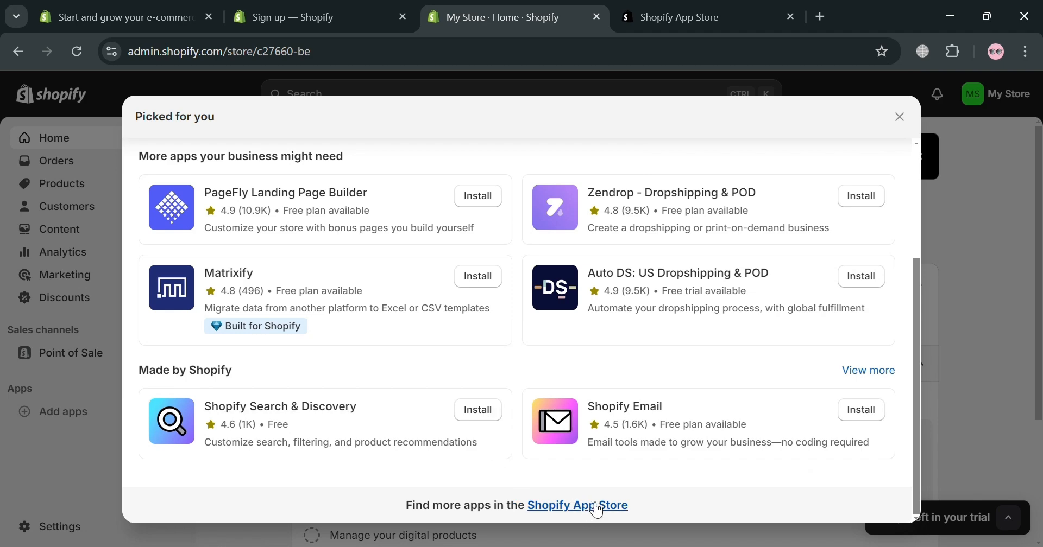
Search the Shopify App Store for "trendsi" and open the Trendsi: Fashion Dropshipping listing.
left_click(647, 9)
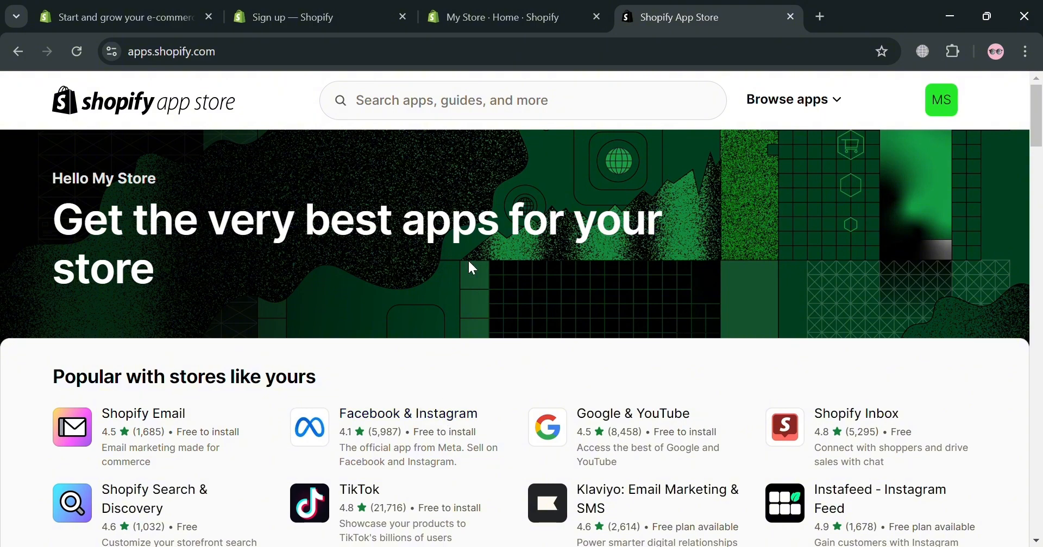
scroll(461, 342, "down", 4)
scroll(459, 341, "up", 4)
left_click(530, 109)
type("trendsi")
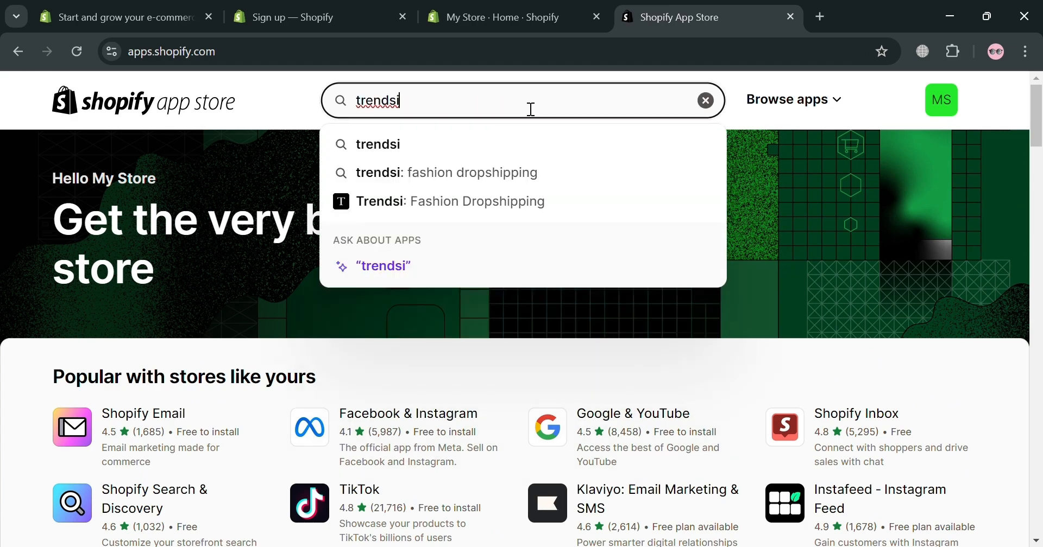
left_click(498, 173)
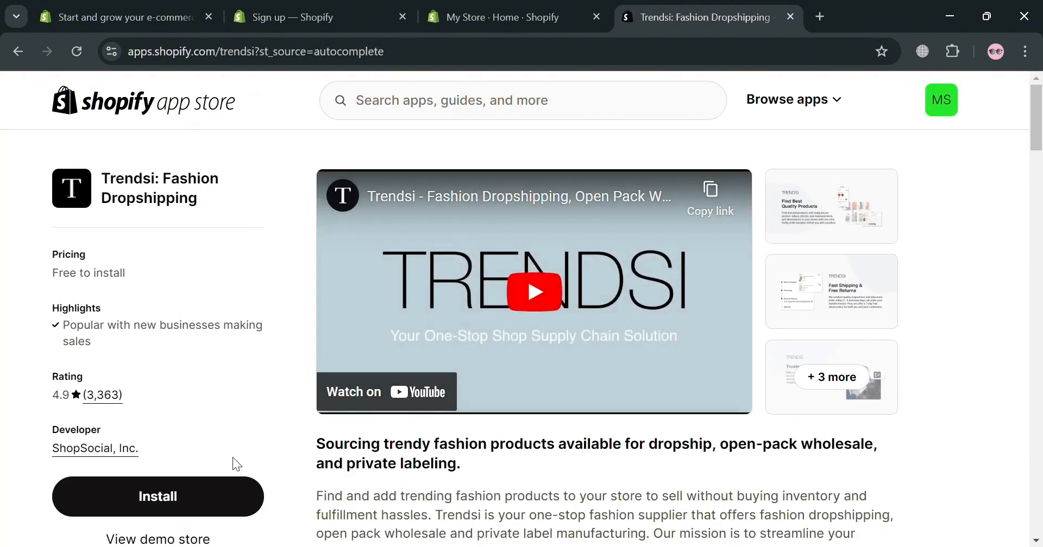
Examine the Trendsi listing's description, product categories, sourcing locations, order management and pricing details.
scroll(298, 425, "down", 7)
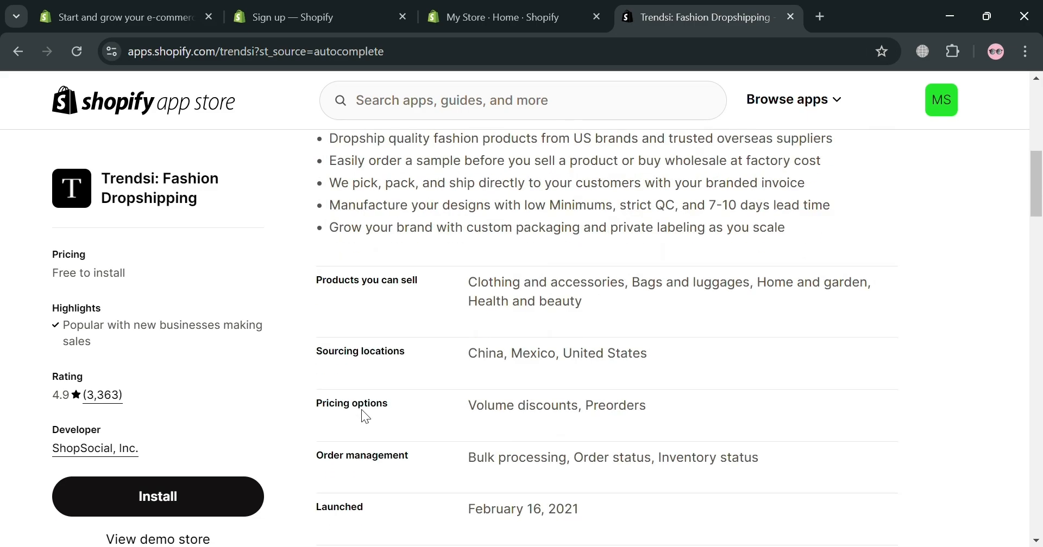
scroll(361, 410, "down", 2)
scroll(360, 410, "up", 5)
scroll(361, 410, "down", 3)
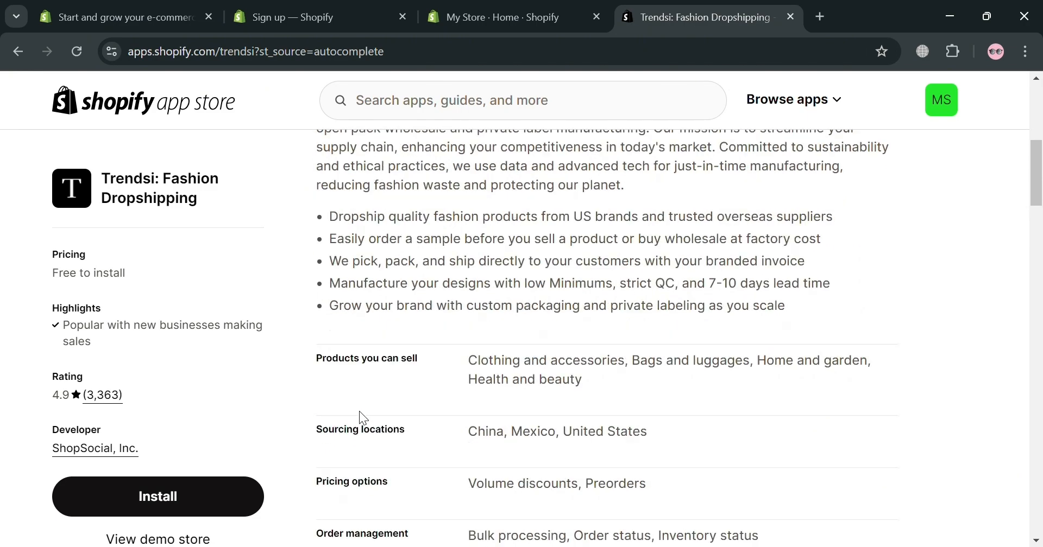
scroll(360, 410, "down", 2)
scroll(543, 305, "up", 3)
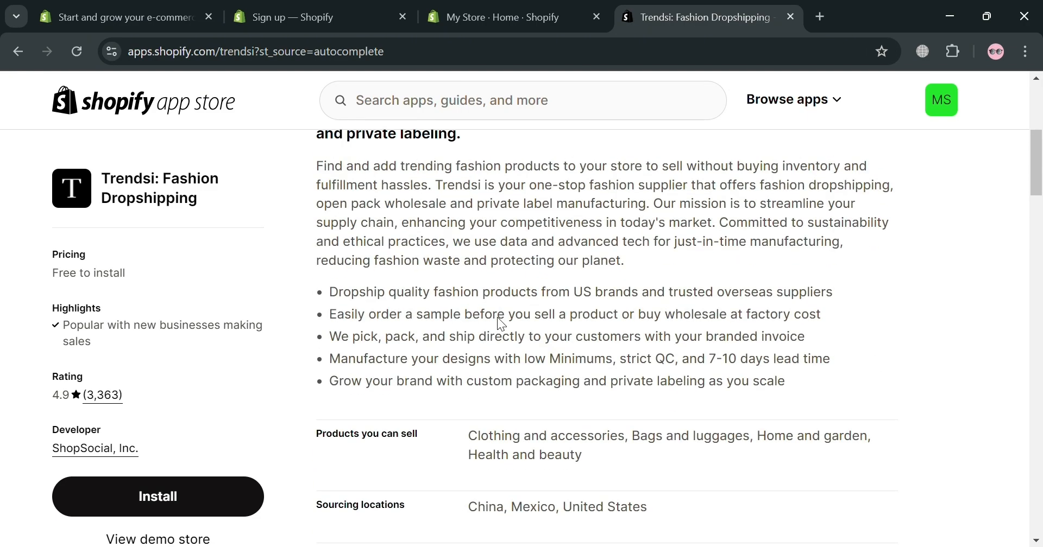
scroll(449, 333, "down", 7)
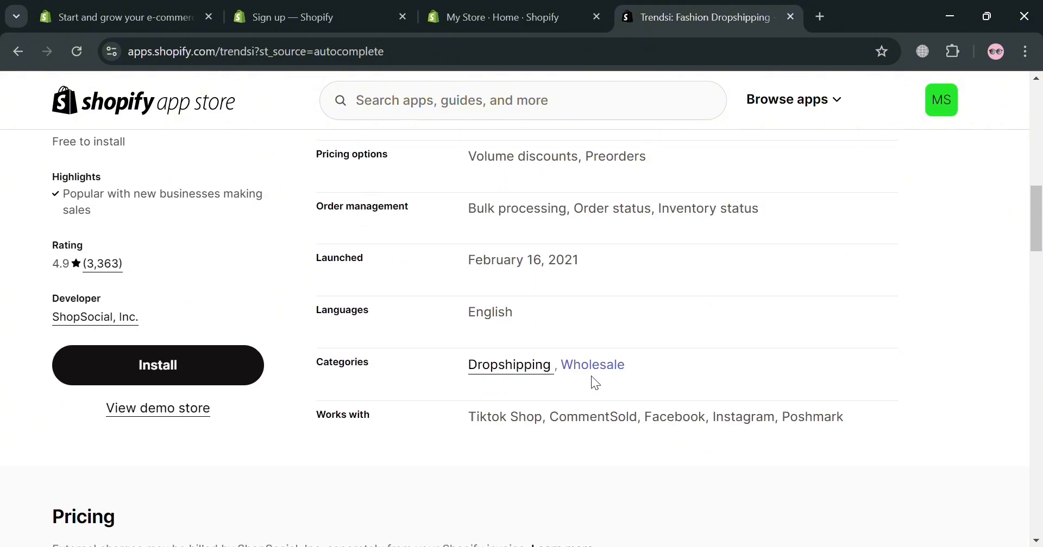
scroll(489, 423, "down", 8)
scroll(371, 459, "up", 13)
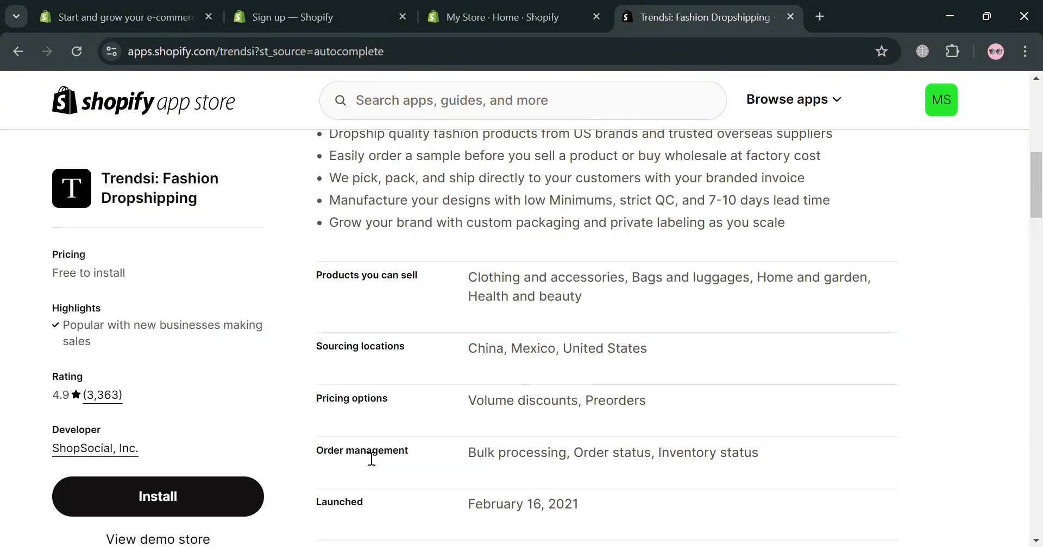
Install the Trendsi: Fashion Dropshipping app on My Store and approve its requested data access.
left_click(205, 512)
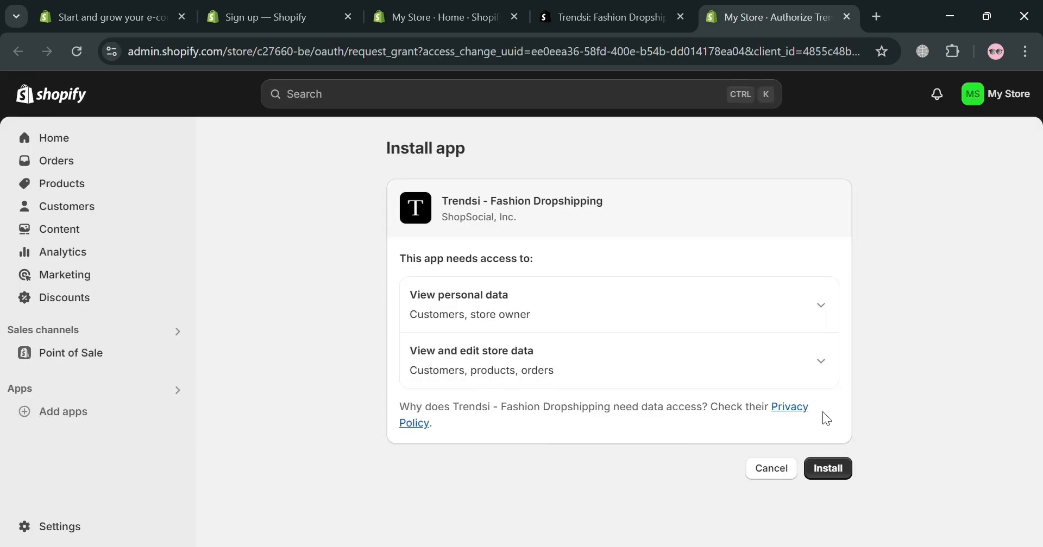
left_click(850, 478)
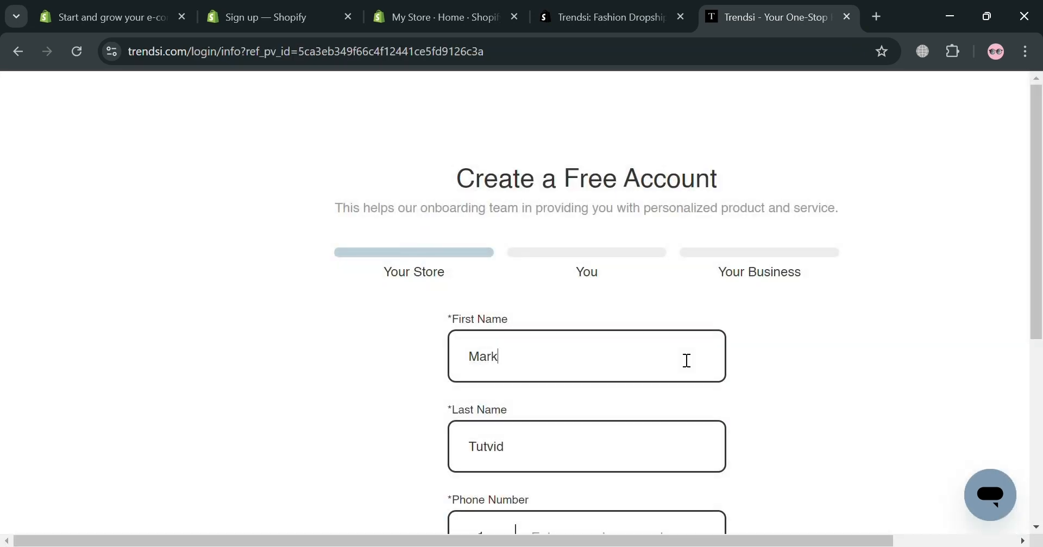
Review the name, phone number and referral code fields of Trendsi's free account form.
scroll(612, 409, "down", 3)
scroll(549, 204, "up", 3)
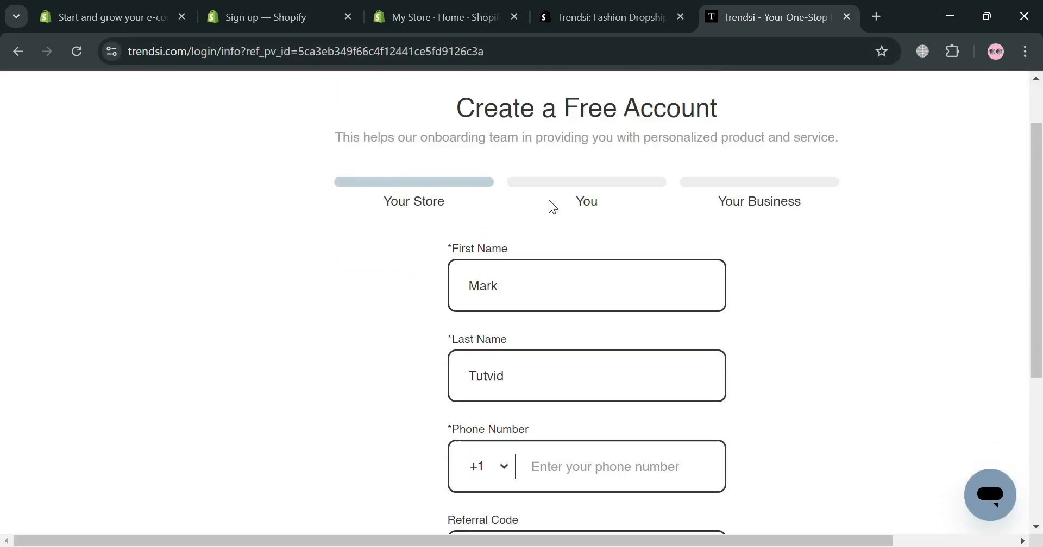
scroll(540, 218, "down", 6)
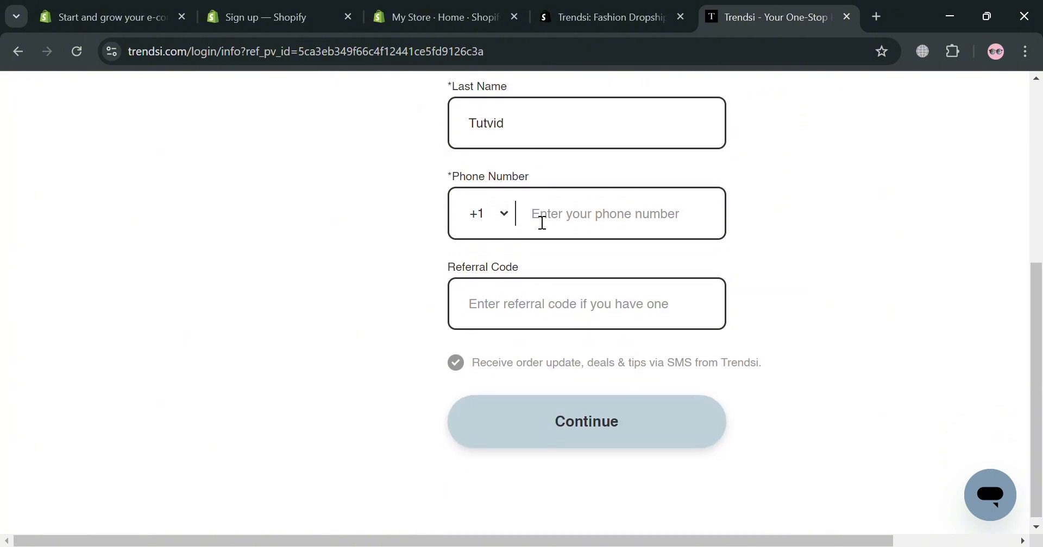
scroll(586, 326, "up", 2)
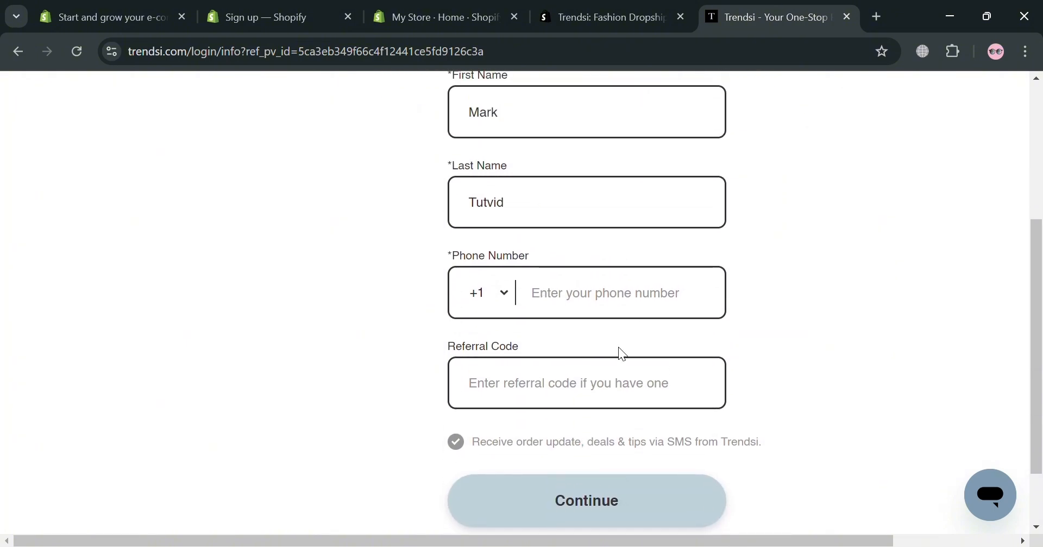
Submit the personal details form with the required phone number and continue to the business questions.
left_click(529, 519)
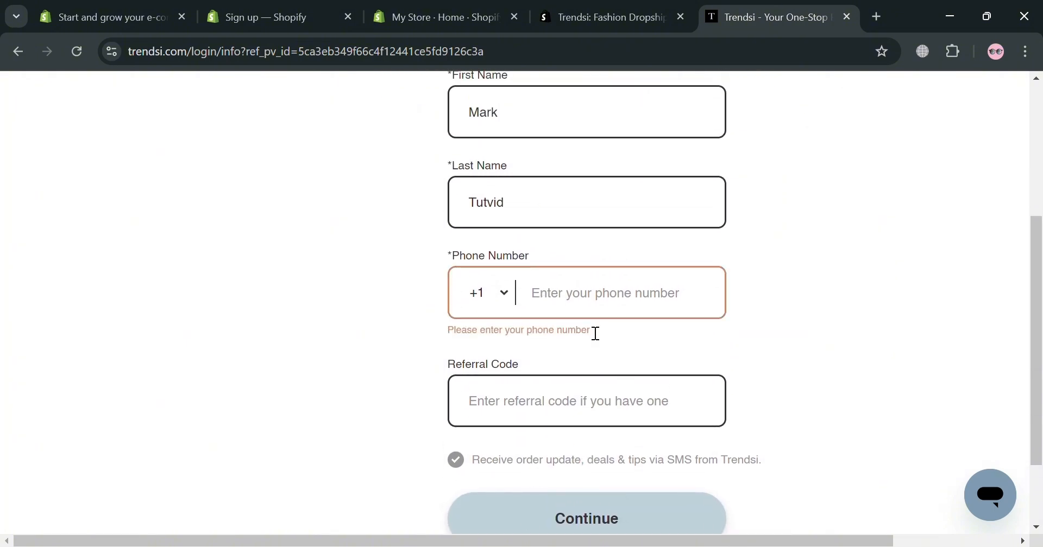
left_click(574, 428)
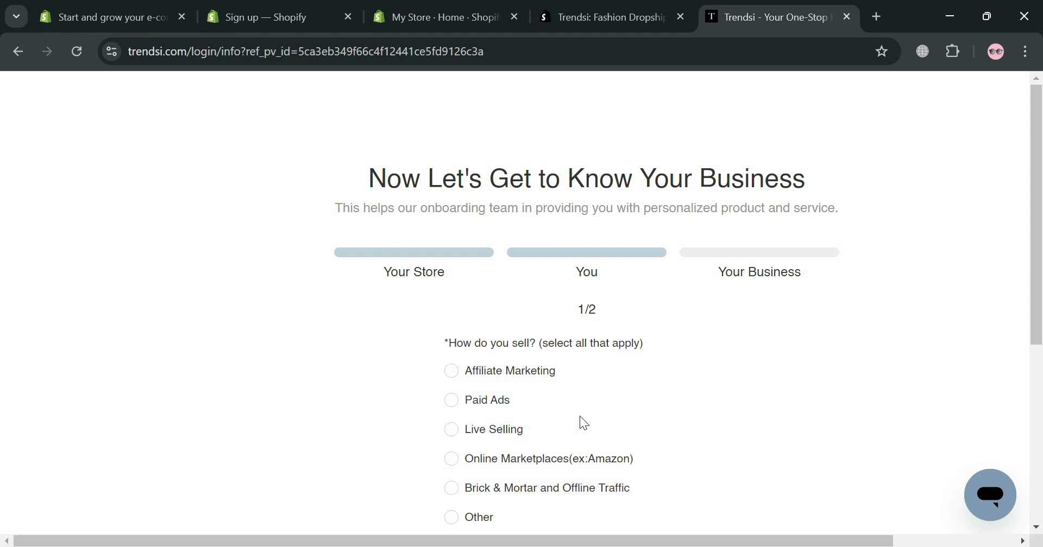
Choose Affiliate Marketing as the selling method and <$1k as the monthly revenue, and continue to the second page of business questions.
scroll(536, 413, "down", 3)
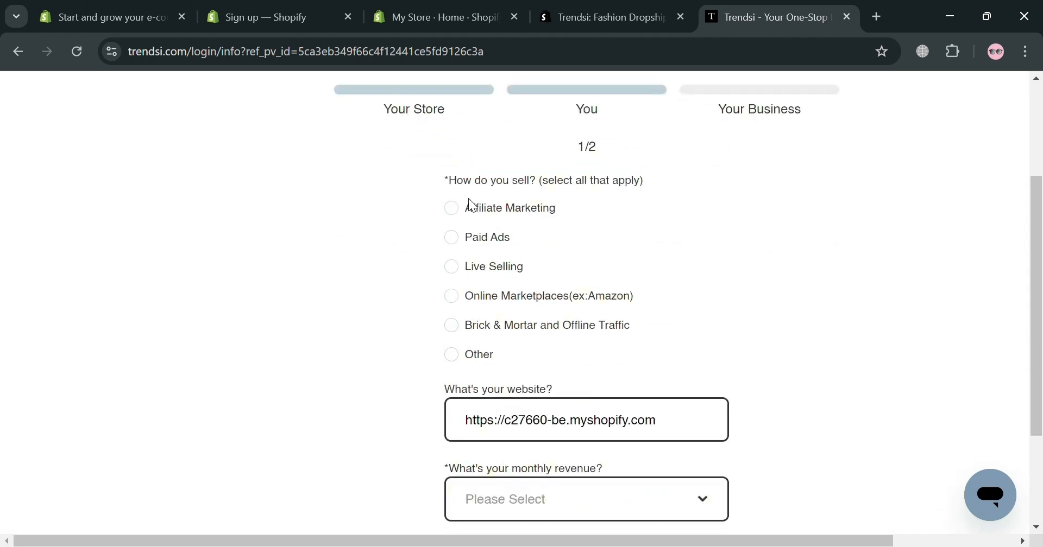
left_click(458, 239)
scroll(478, 421, "down", 3)
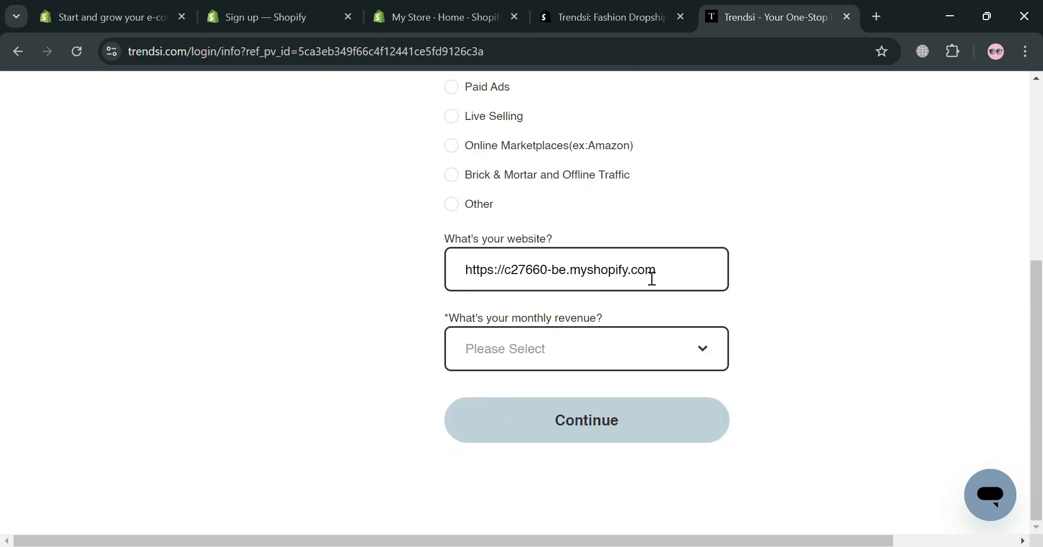
left_click(718, 365)
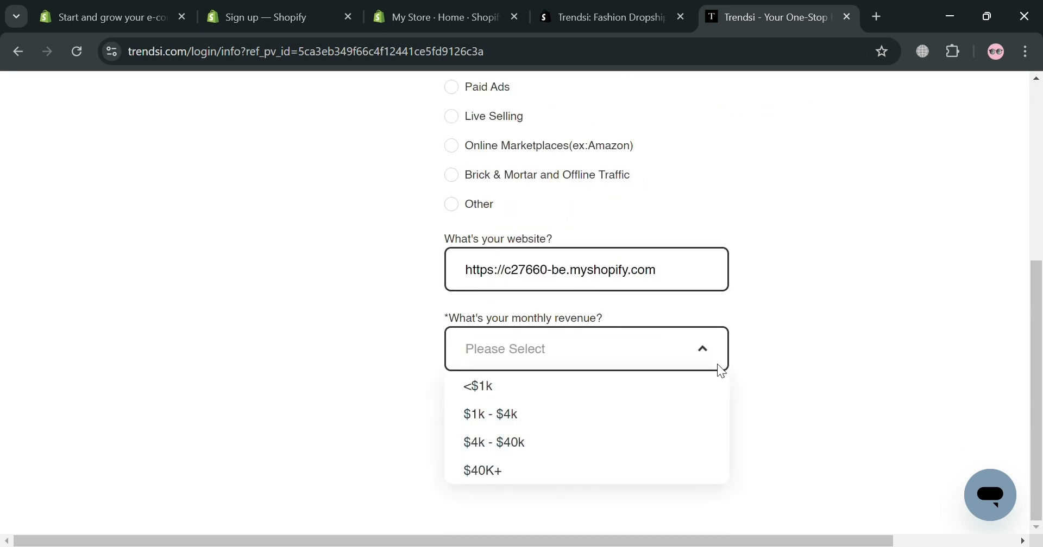
left_click(597, 391)
scroll(637, 380, "up", 2)
scroll(637, 380, "down", 1)
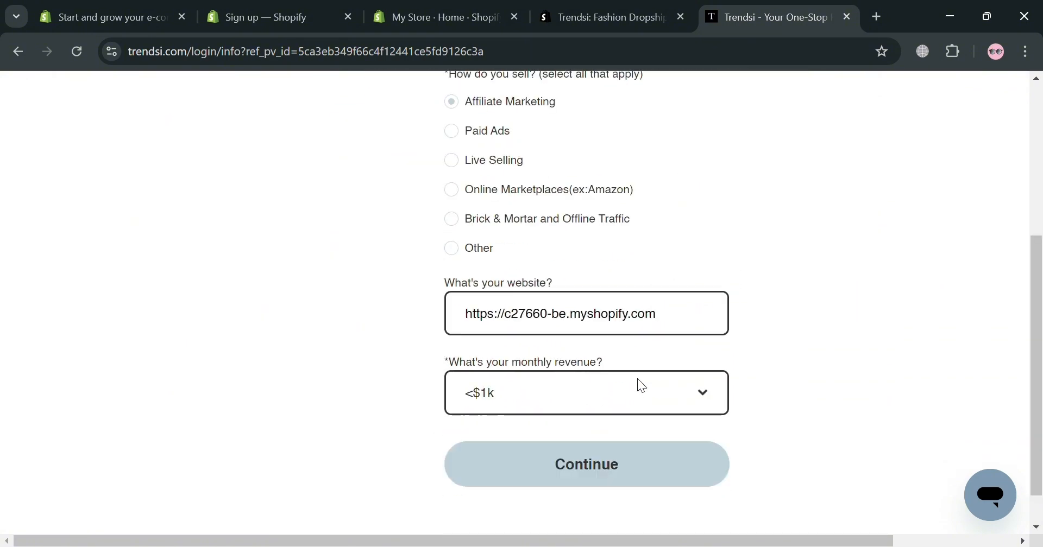
scroll(636, 388, "down", 1)
left_click(636, 433)
Finish the business questions with Men's Clothing and Shoes as categories, Shopify App Store as referral source and Dropshiping as the primary interest.
scroll(635, 433, "up", 3)
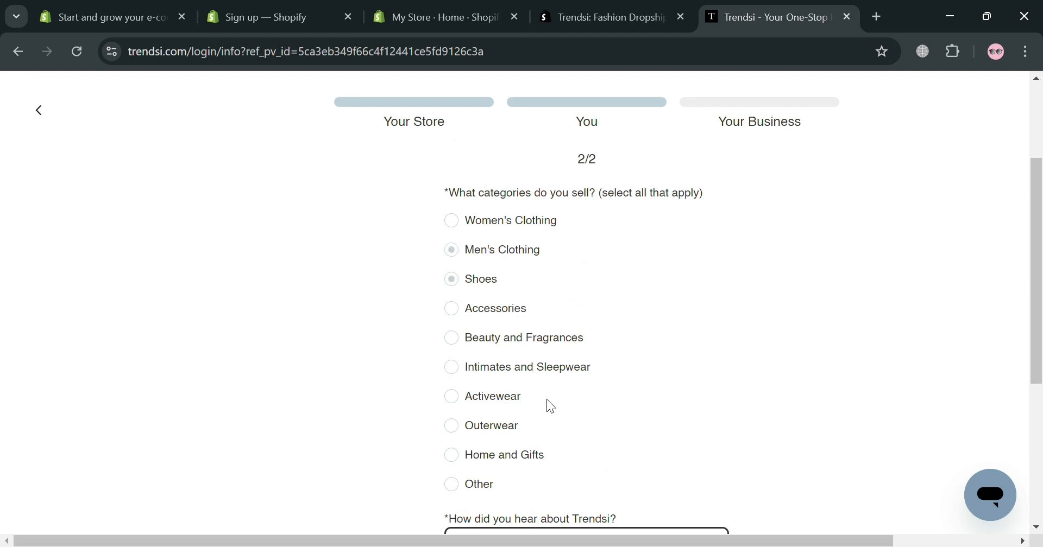
scroll(546, 402, "down", 5)
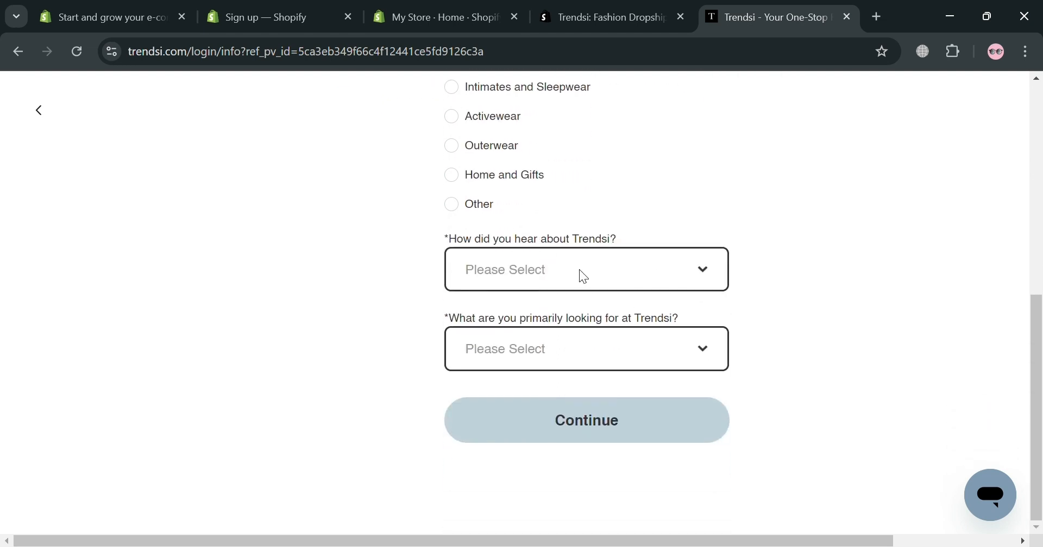
left_click(579, 270)
left_click(618, 309)
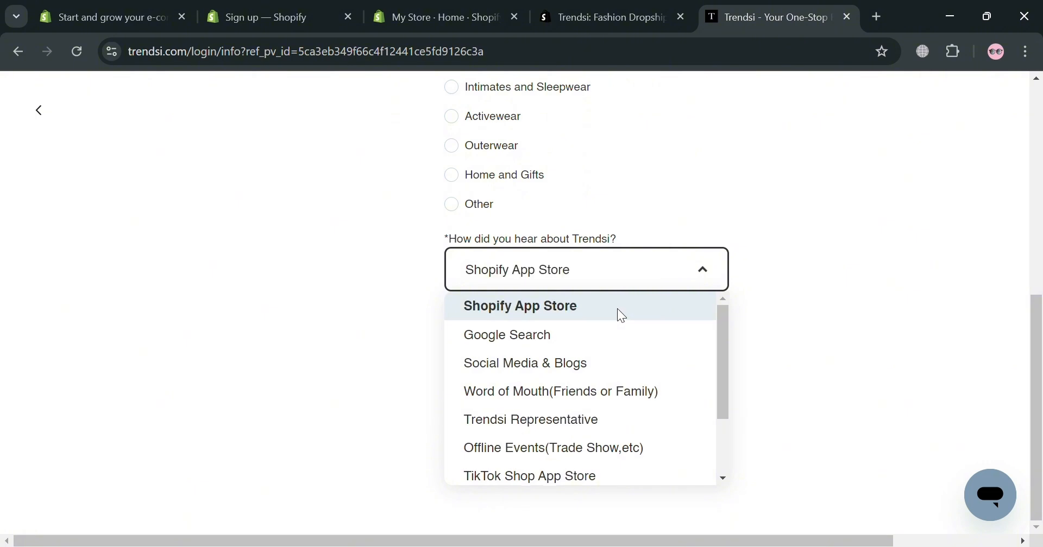
left_click(611, 365)
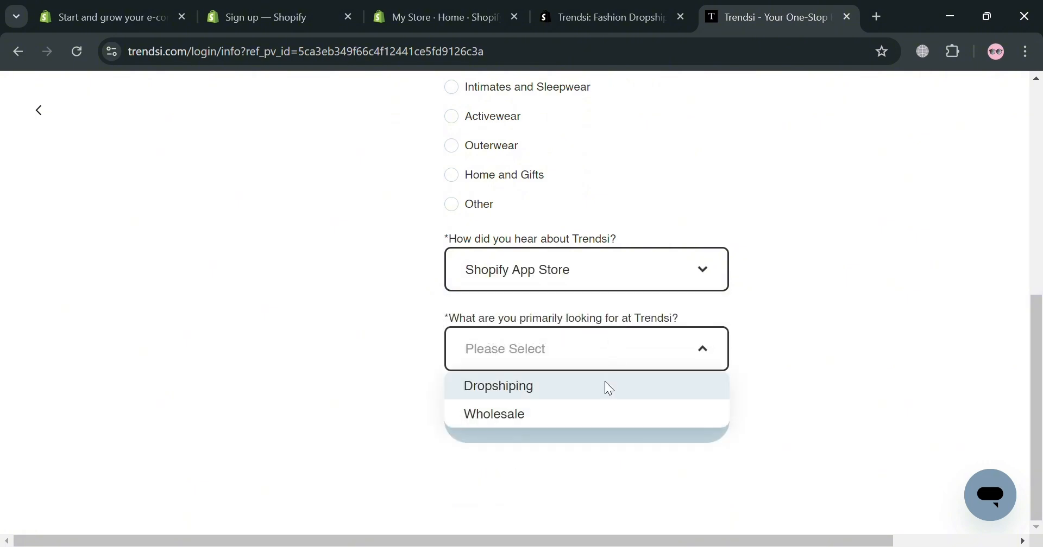
left_click(604, 384)
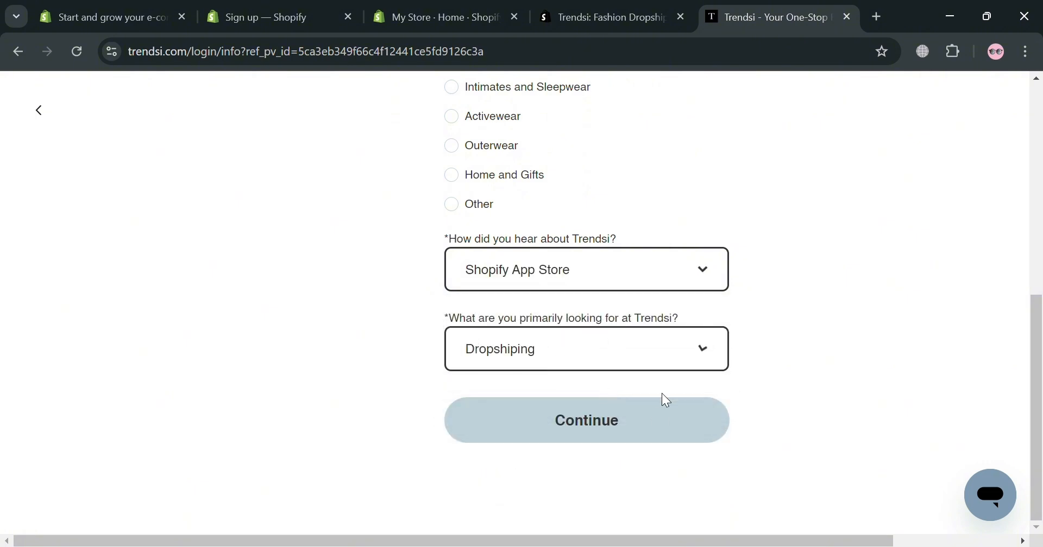
left_click(624, 439)
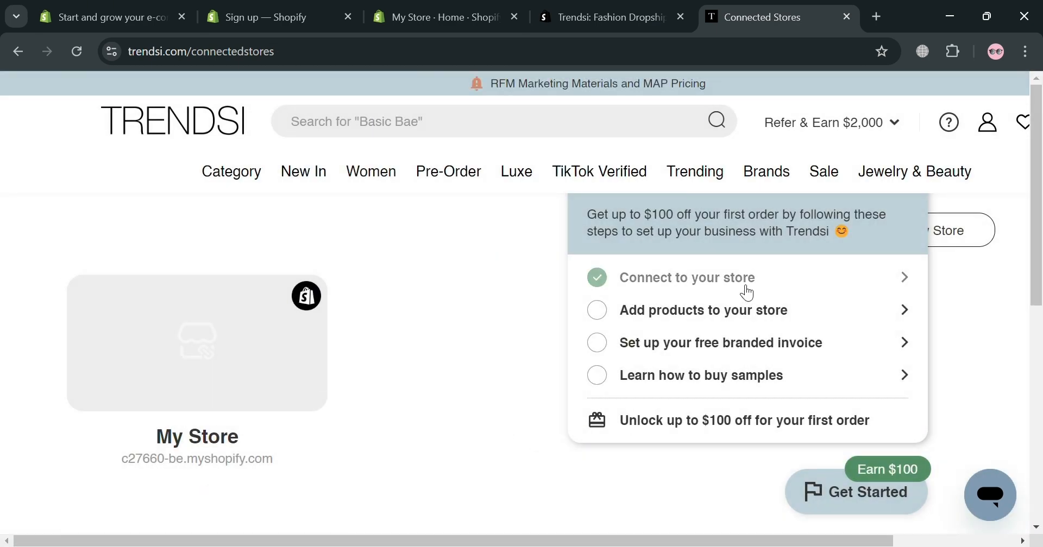
Look at Printify's sign-up page in a separate tab and return to Trendsi's connected stores page.
mouse_move(303, 452)
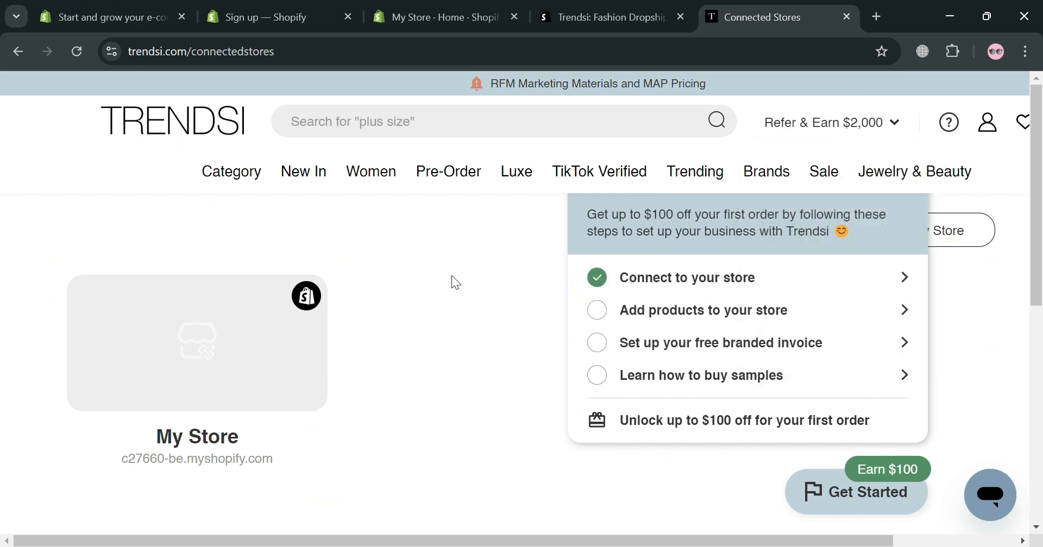
left_click(878, 17)
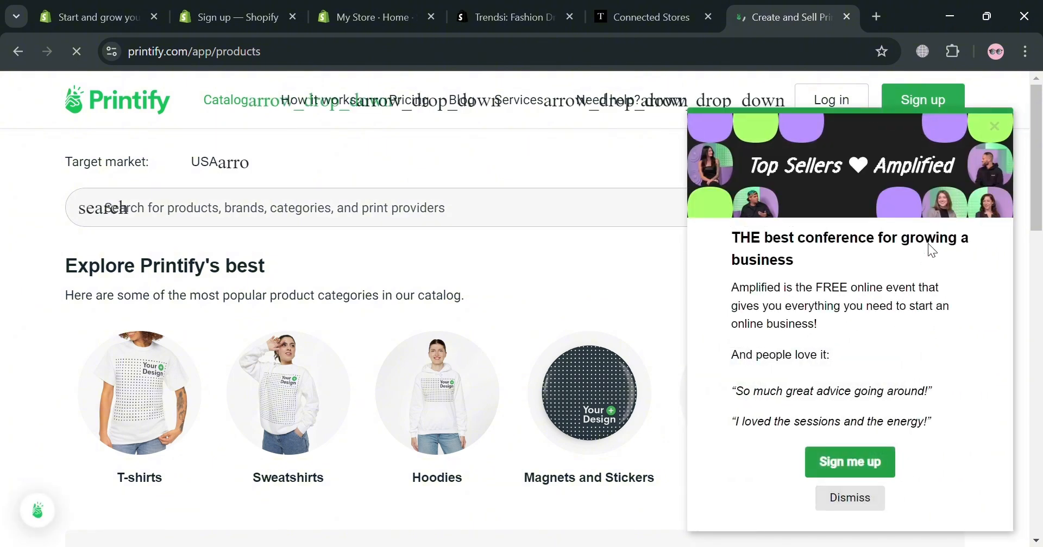
left_click(994, 126)
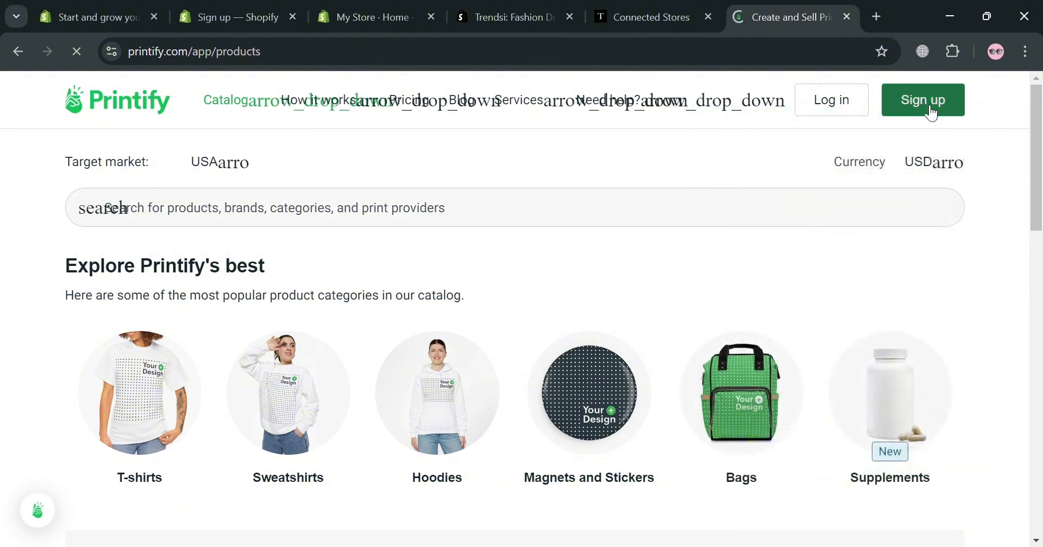
left_click(926, 106)
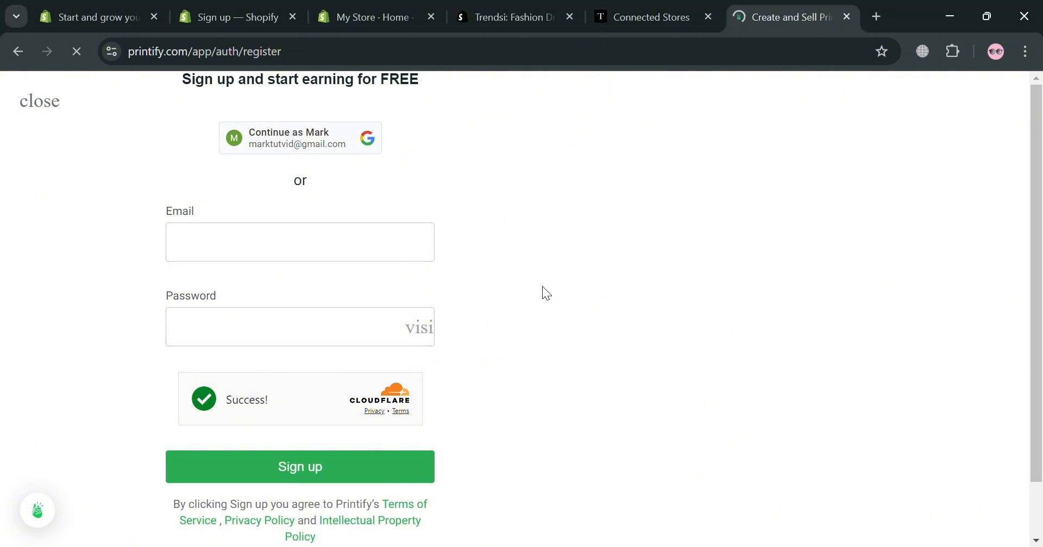
left_click(651, 17)
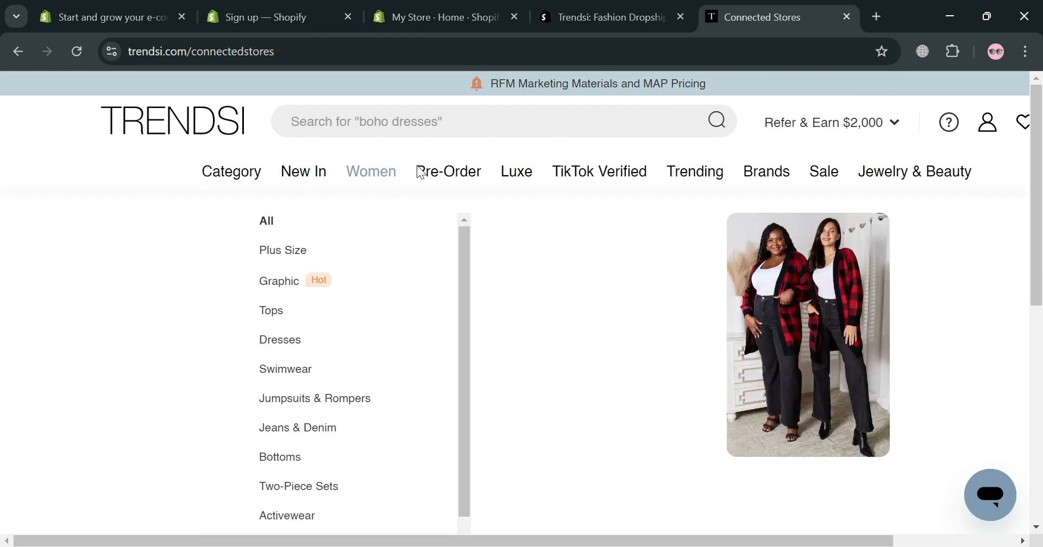
Look over the connected stores page and search Trendsi's catalog for "Watch men".
scroll(533, 371, "down", 5)
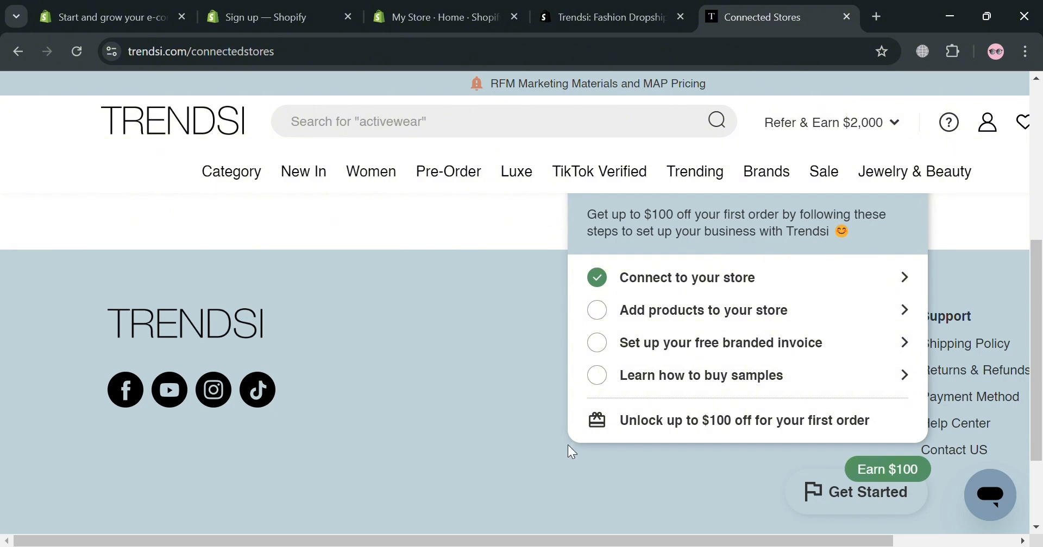
scroll(569, 447, "down", 3)
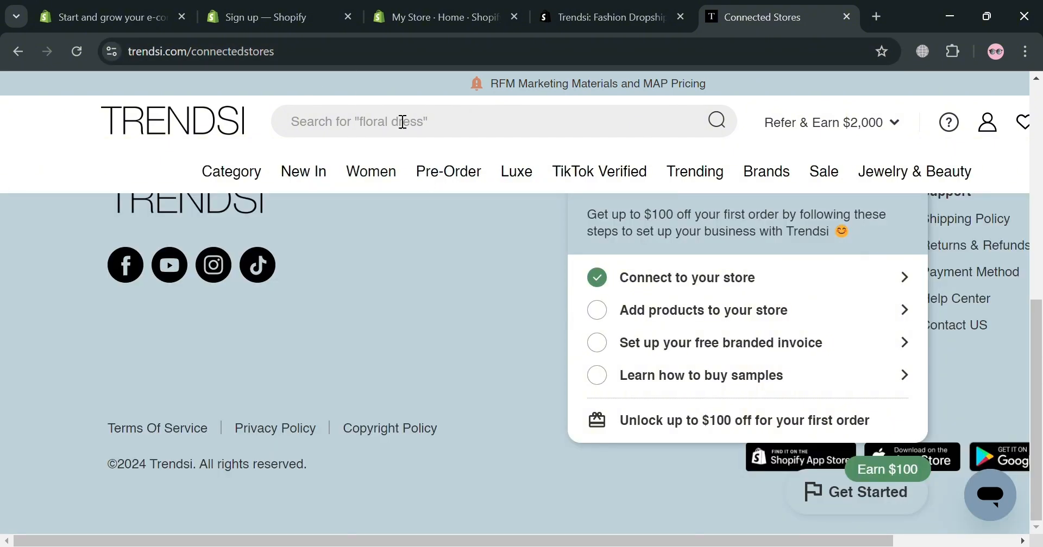
left_click(402, 122)
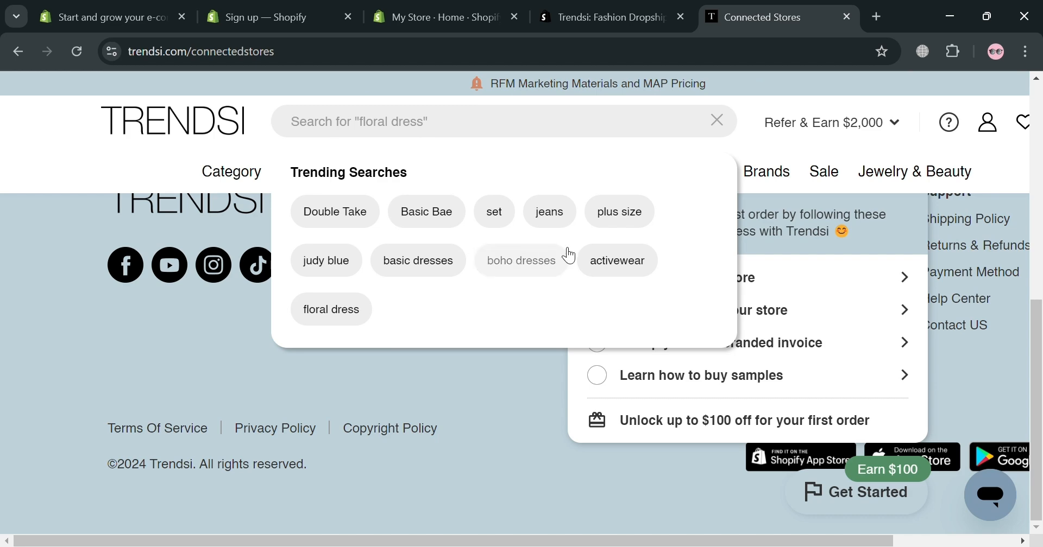
type("Watch men")
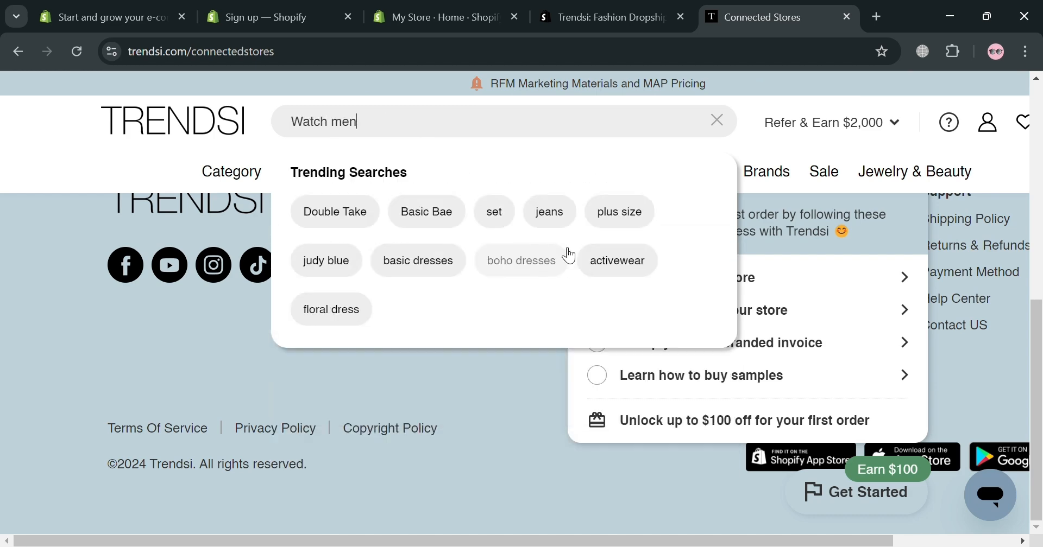
key("Return")
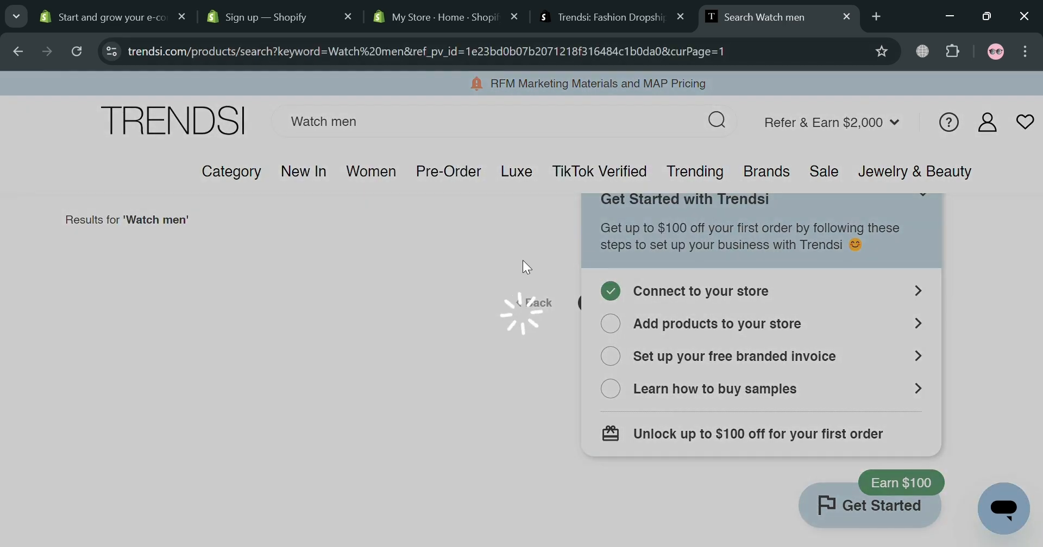
Browse the "Watch men" product results and try to clear the Get Started checklist out of the way.
scroll(478, 364, "down", 4)
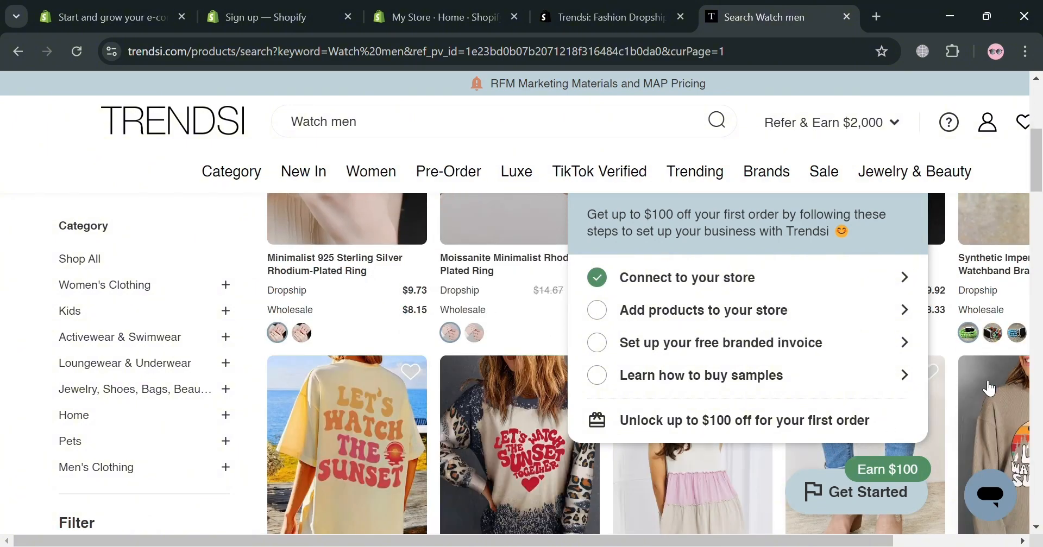
scroll(432, 472, "down", 4)
scroll(434, 450, "up", 2)
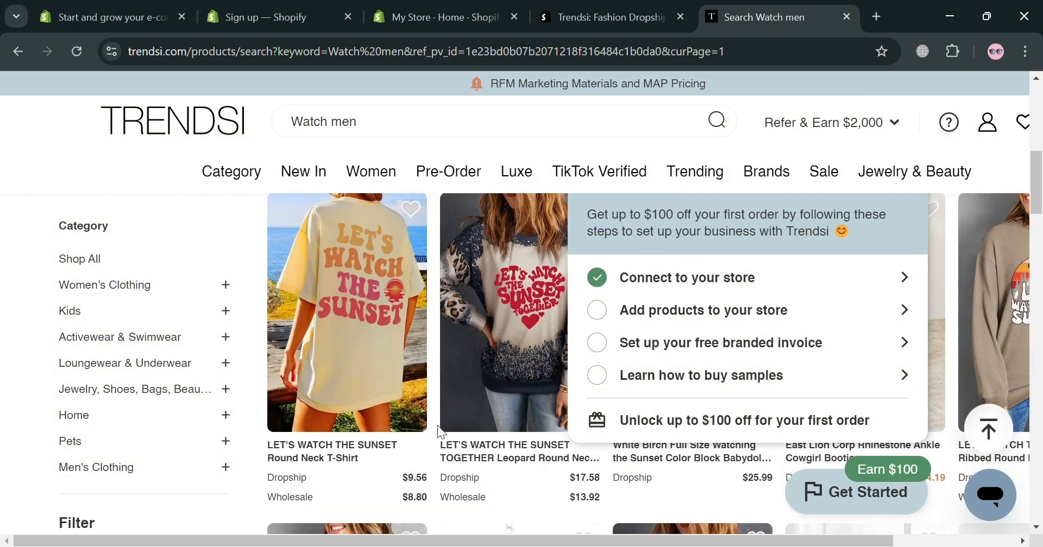
scroll(555, 429, "down", 4)
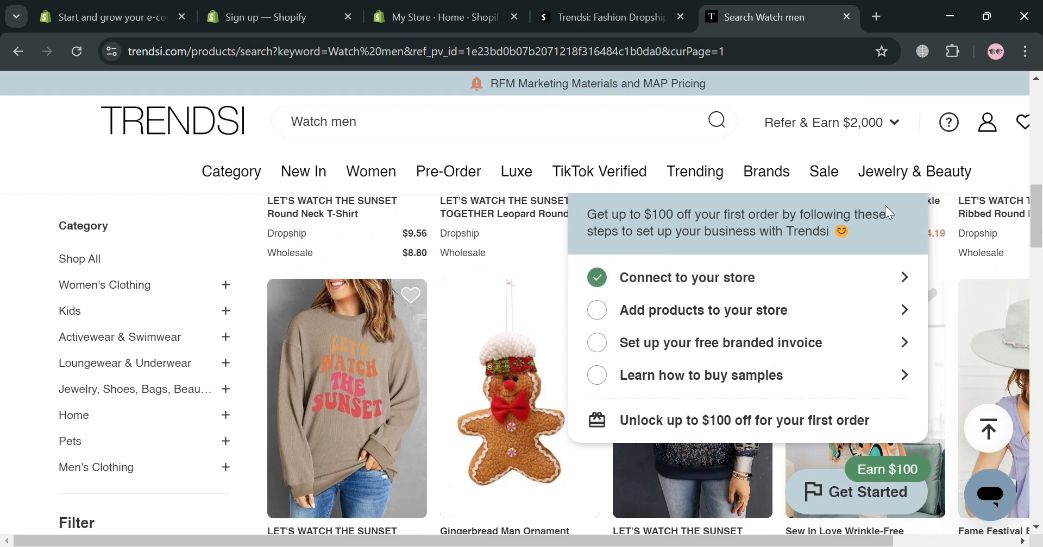
left_click_drag(884, 434, 899, 242)
left_click(898, 242)
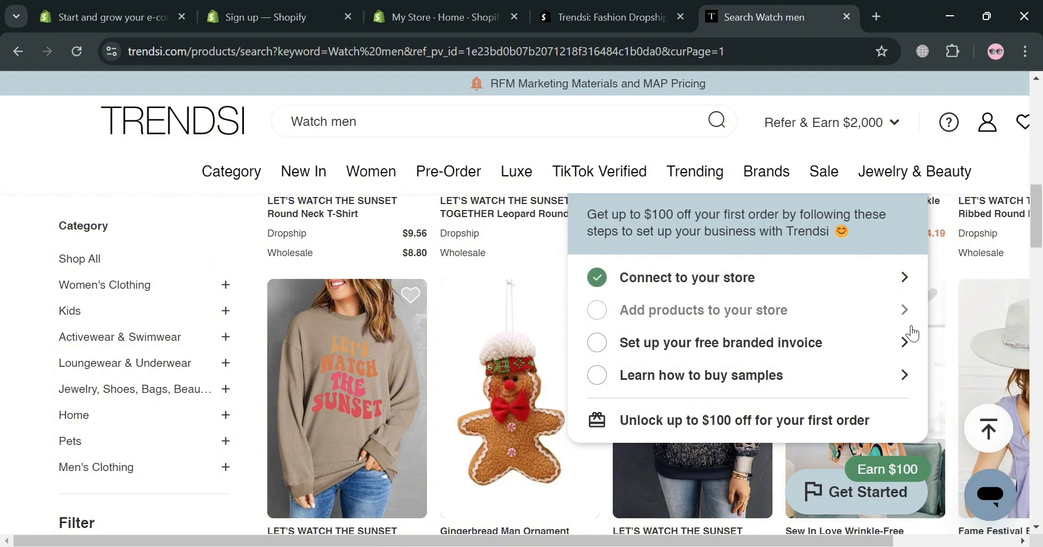
scroll(826, 333, "up", 4)
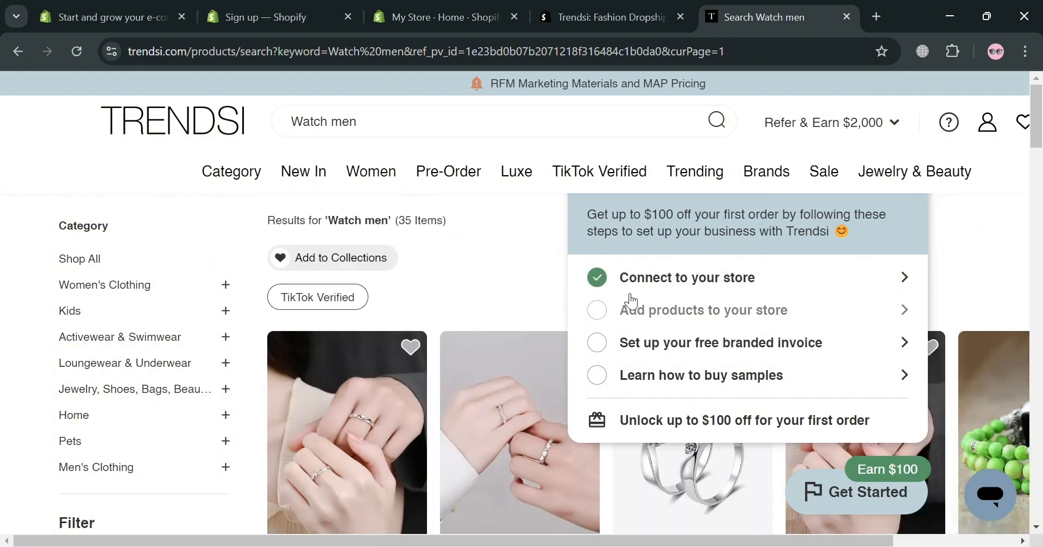
Open the general Category product listing and collapse the Get Started with Trendsi checklist.
left_click(242, 182)
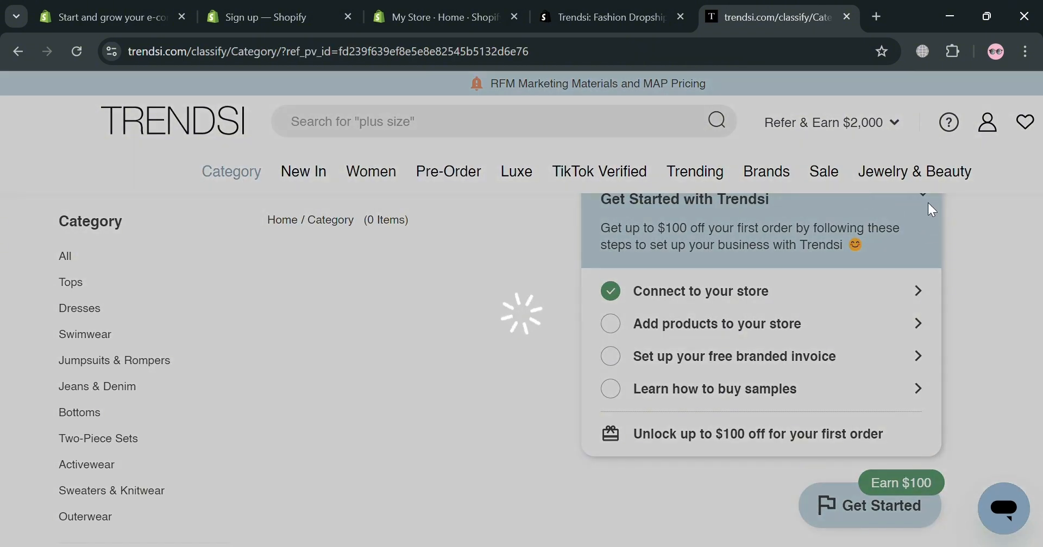
key("ctrl+plus")
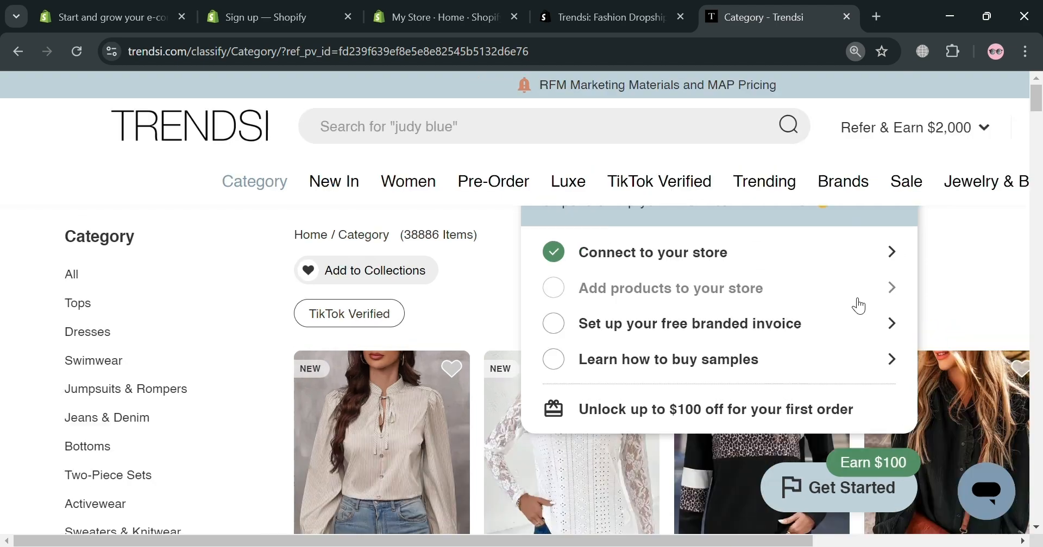
key("ctrl+minus")
left_click(919, 222)
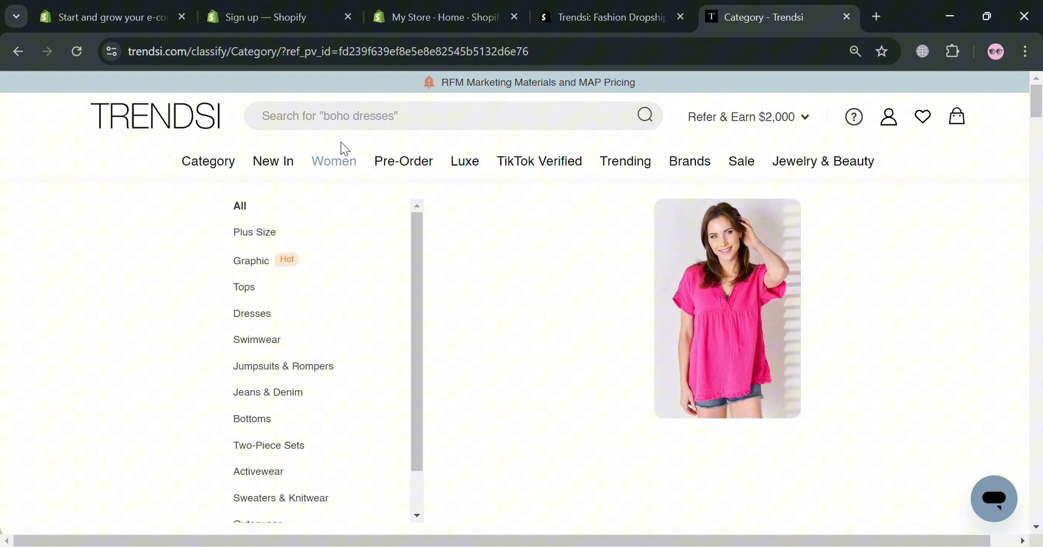
Browse the Category listing and open the product page of the pink Half Button Long Sleeve Top.
left_click(372, 119)
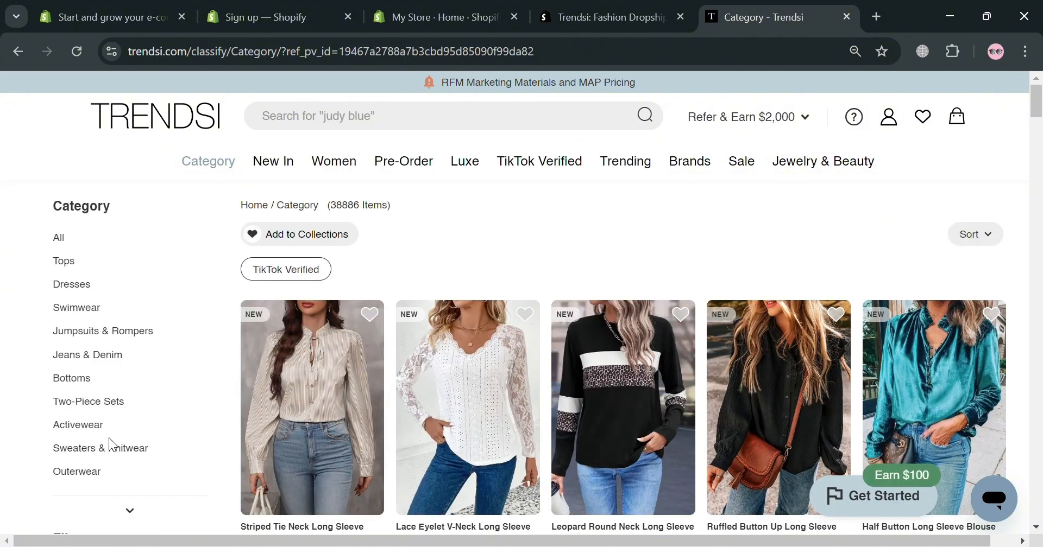
scroll(487, 300, "down", 10)
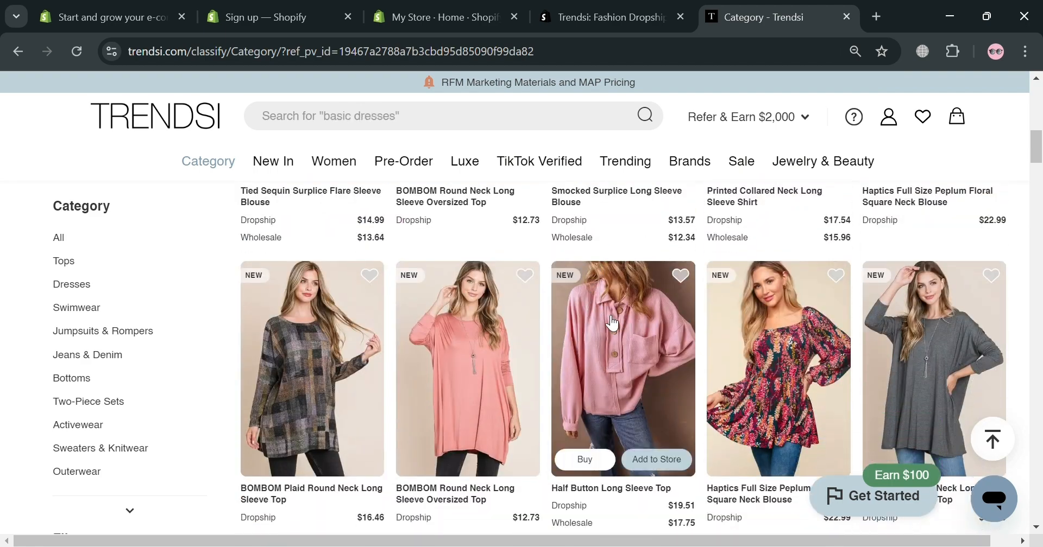
left_click(618, 365)
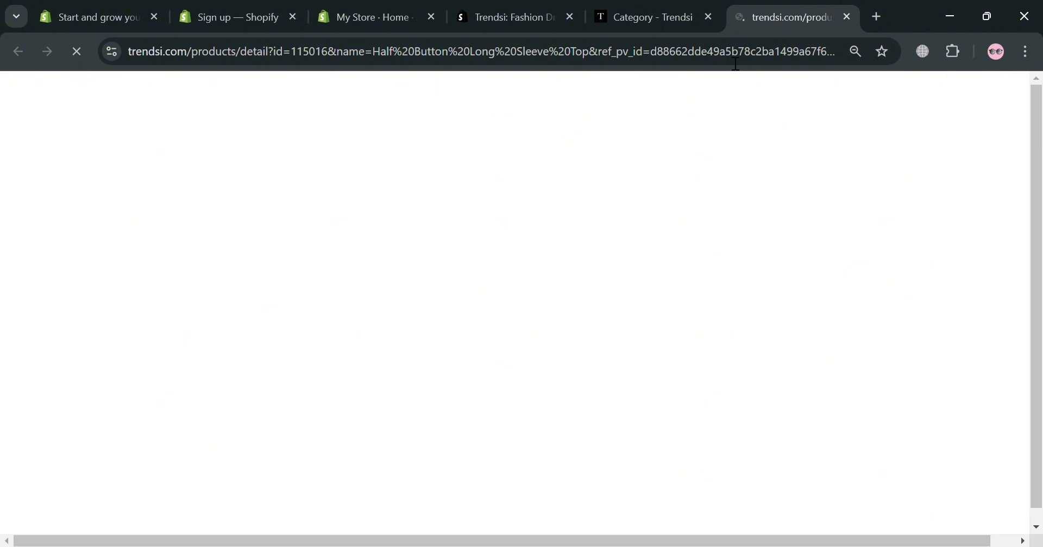
left_click(657, 10)
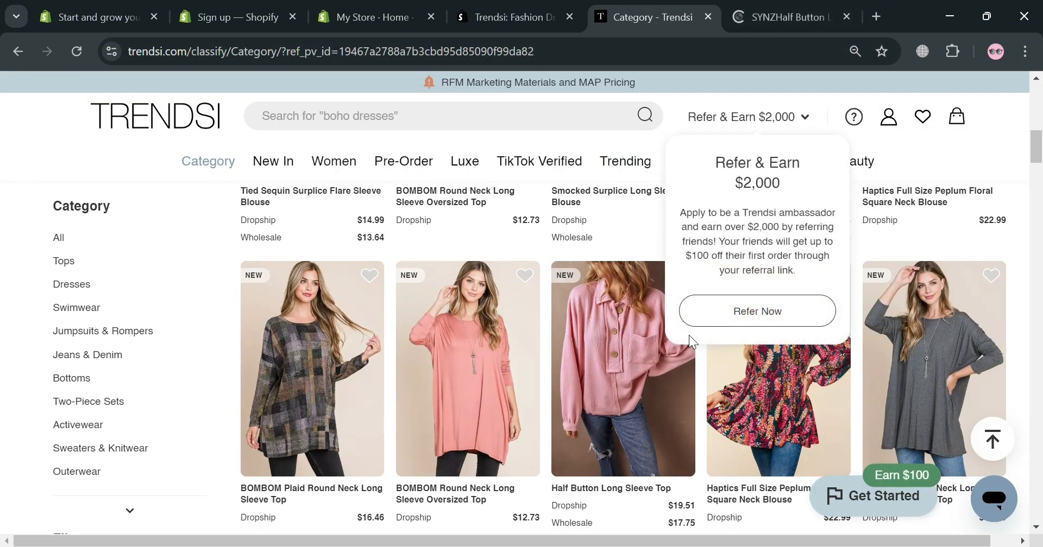
left_click(814, 11)
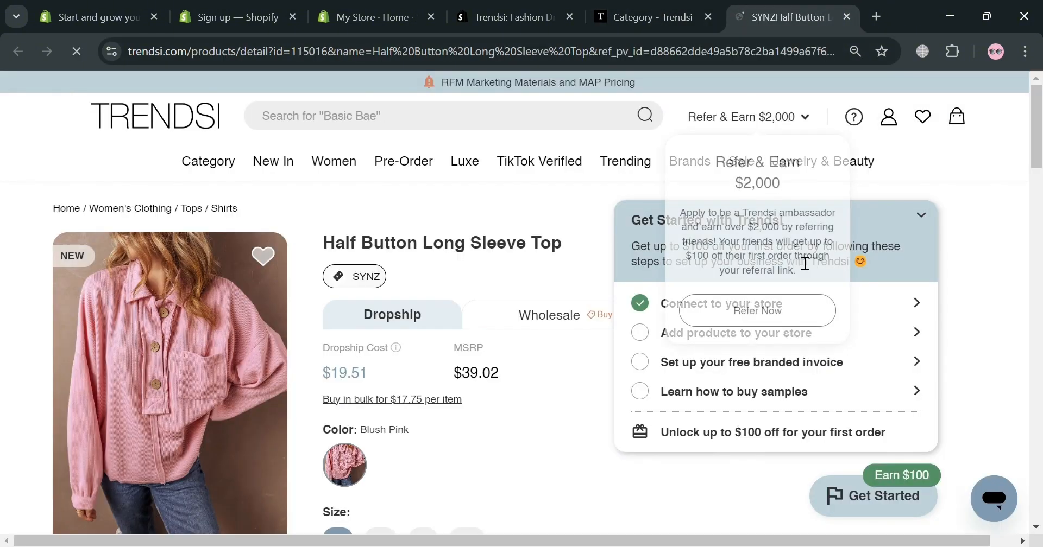
Collapse the Get Started checklist and review the Half Button Long Sleeve Top's dropship pricing, sizes, shipping and return terms, product details and measurements.
left_click(921, 216)
scroll(558, 331, "down", 4)
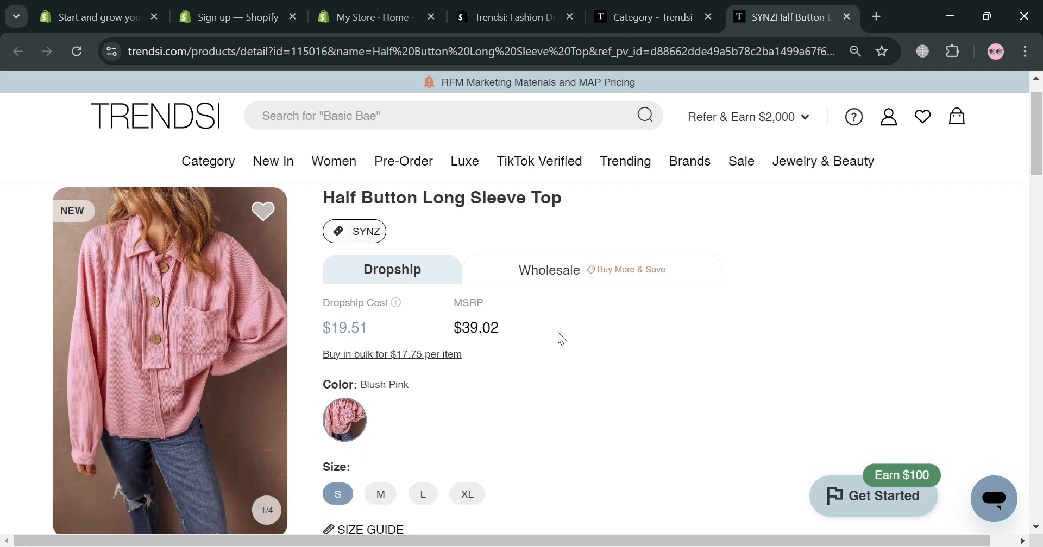
scroll(562, 339, "up", 4)
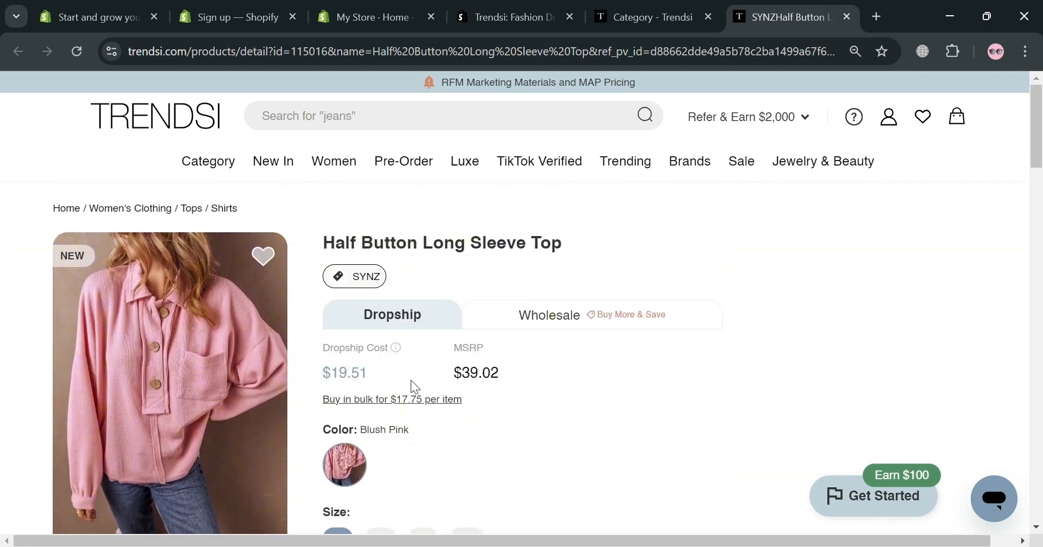
scroll(480, 387, "down", 1)
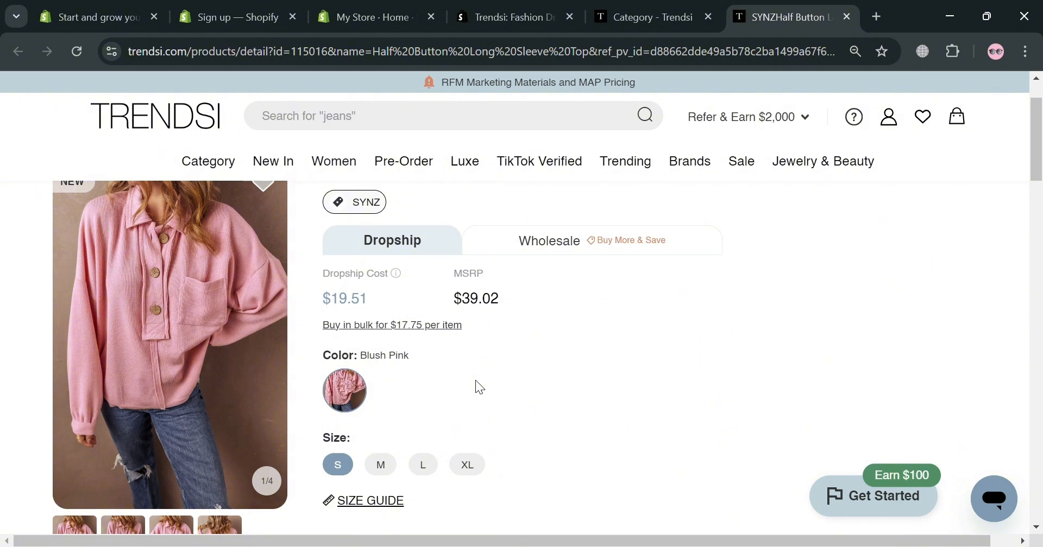
scroll(478, 387, "down", 3)
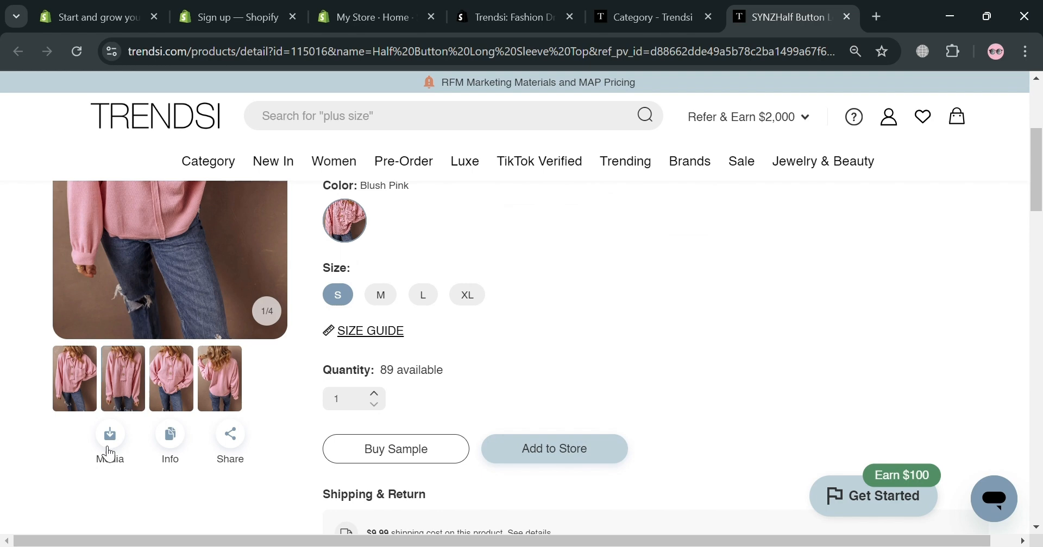
scroll(415, 366, "down", 2)
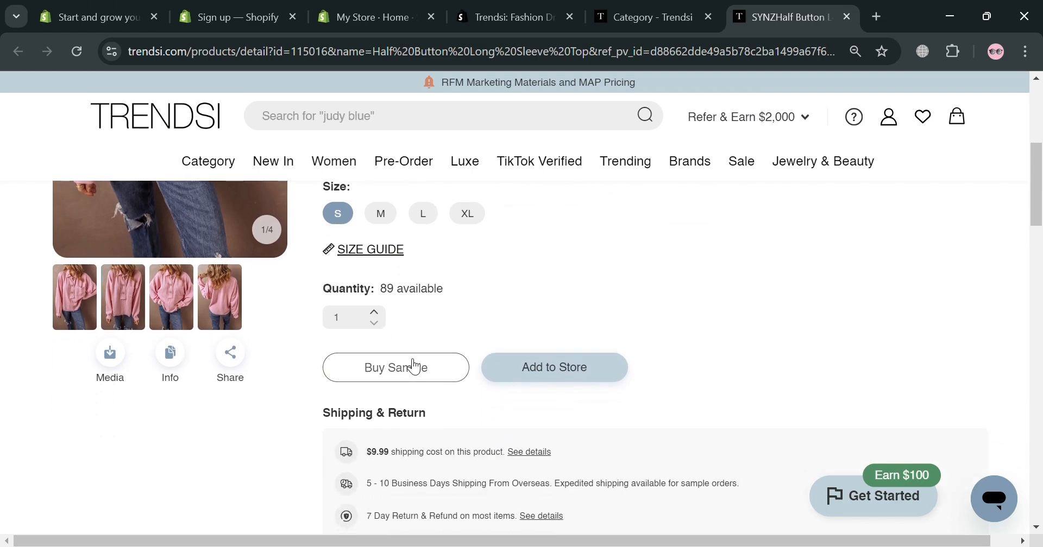
scroll(410, 380, "up", 2)
scroll(412, 389, "down", 6)
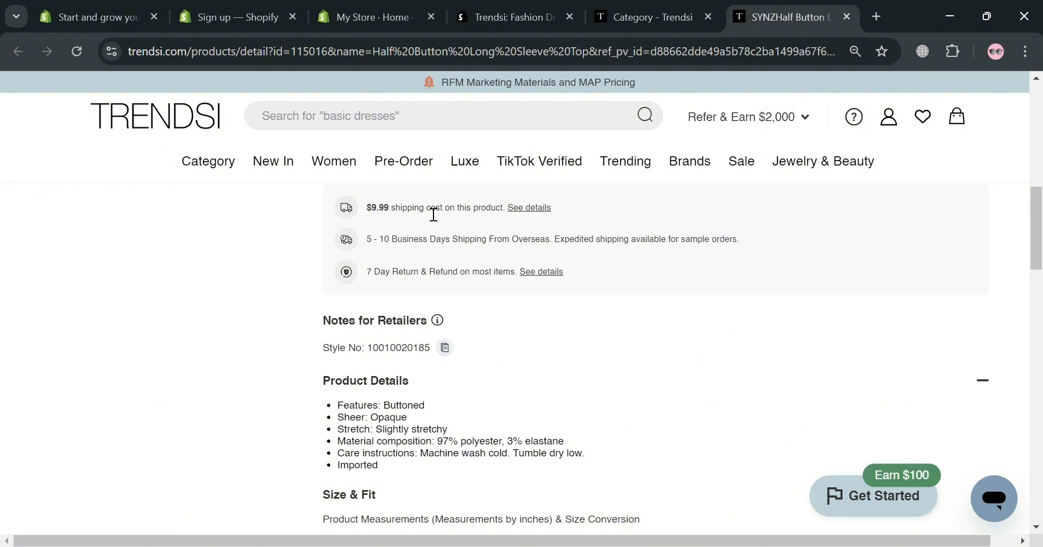
scroll(414, 326, "down", 3)
scroll(382, 356, "down", 4)
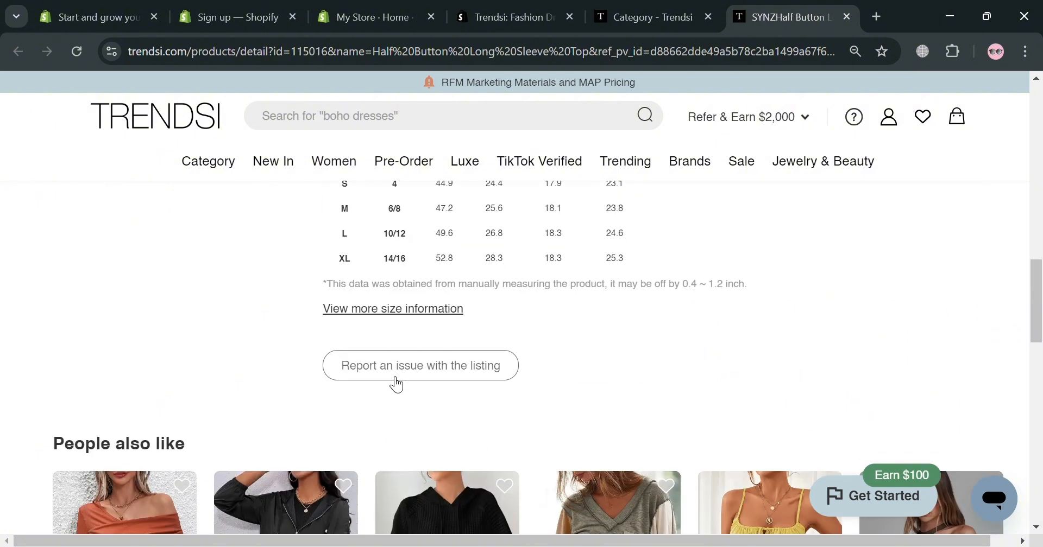
scroll(396, 384, "up", 5)
scroll(412, 405, "up", 5)
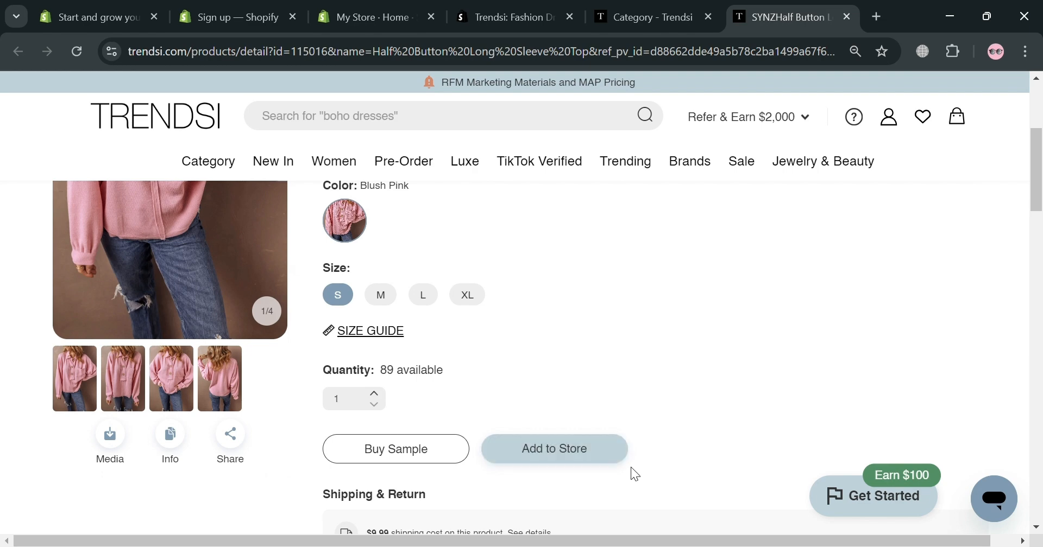
Start adding the Half Button Long Sleeve Top to My Store and assign it to the Home page Shopify collection.
left_click(603, 456)
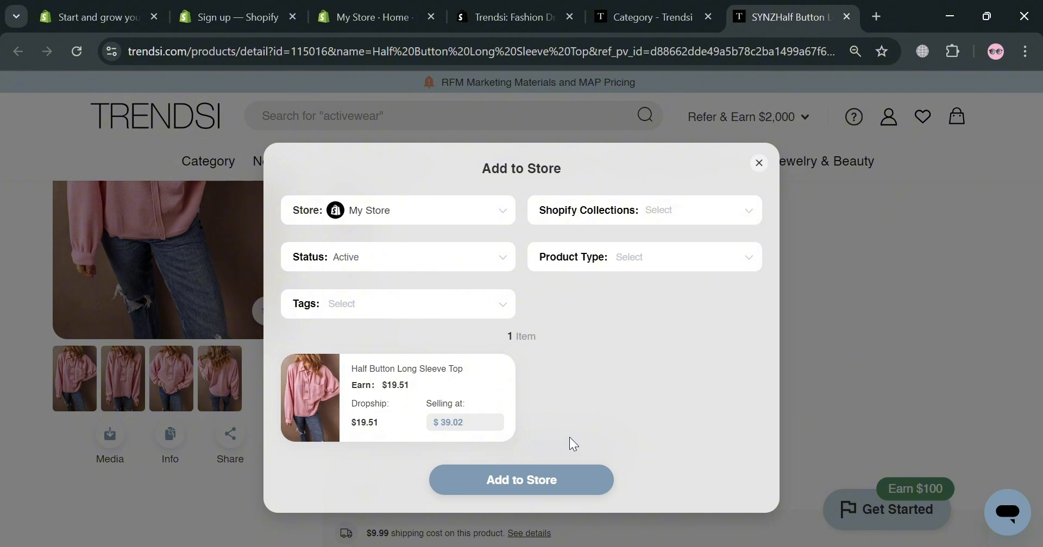
left_click(707, 216)
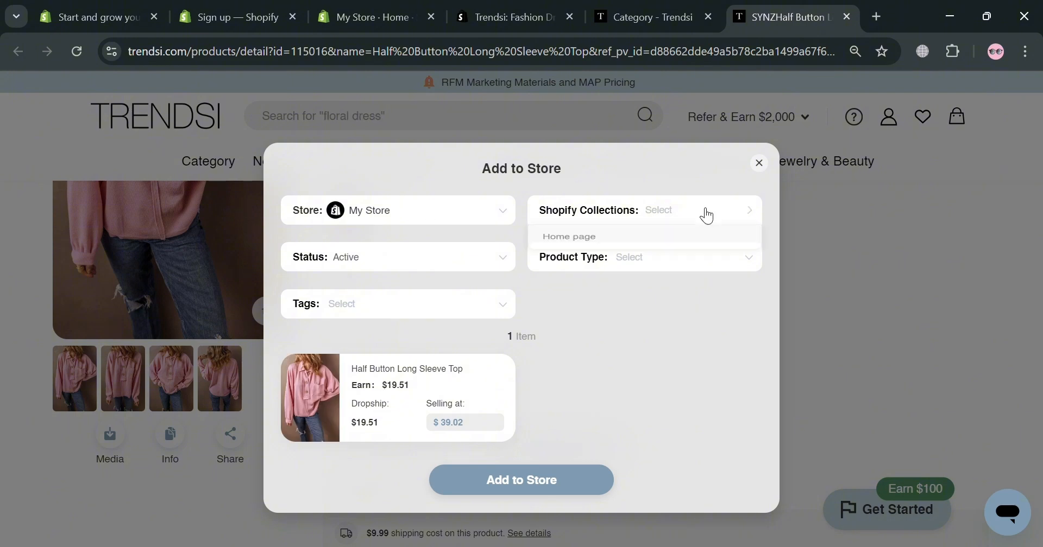
left_click(693, 242)
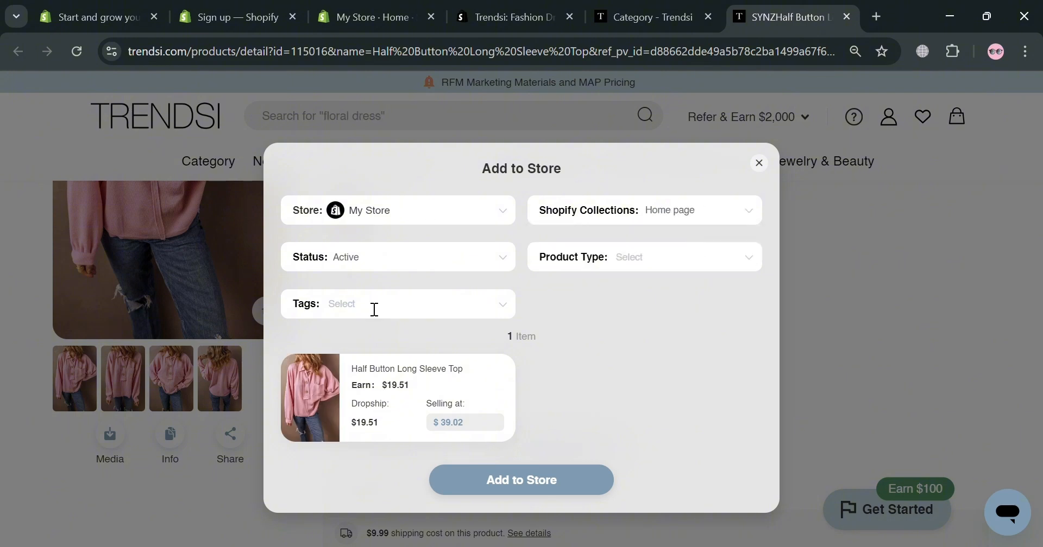
left_click(705, 253)
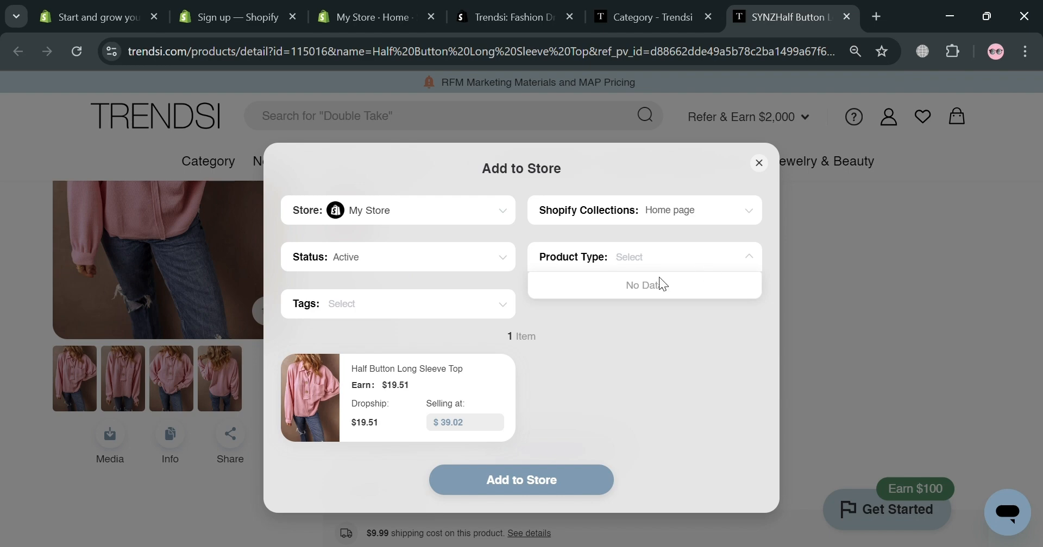
left_click(453, 326)
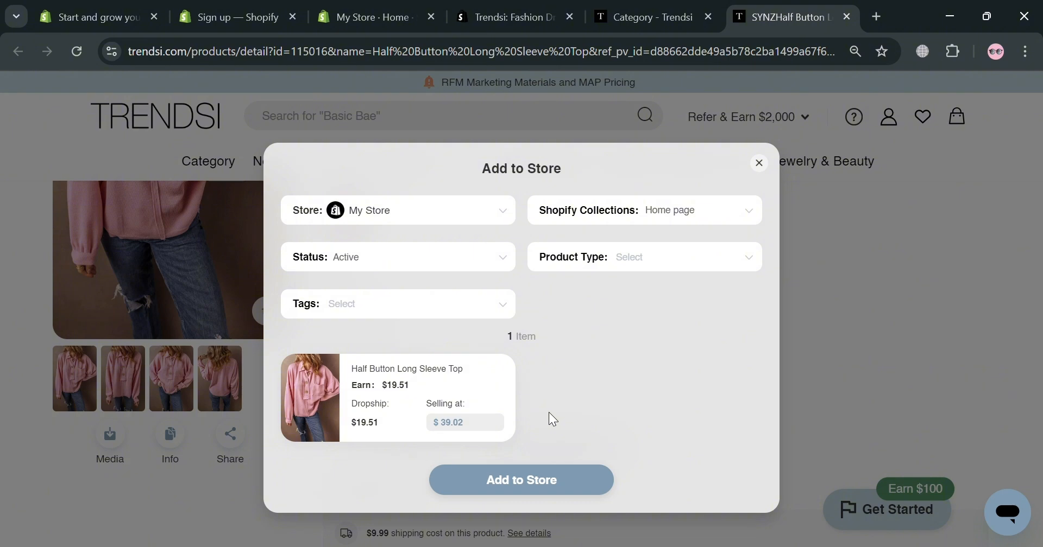
Set the selling price of the S, M, L and XL variants to $45 each and save the variant prices.
left_click(480, 422)
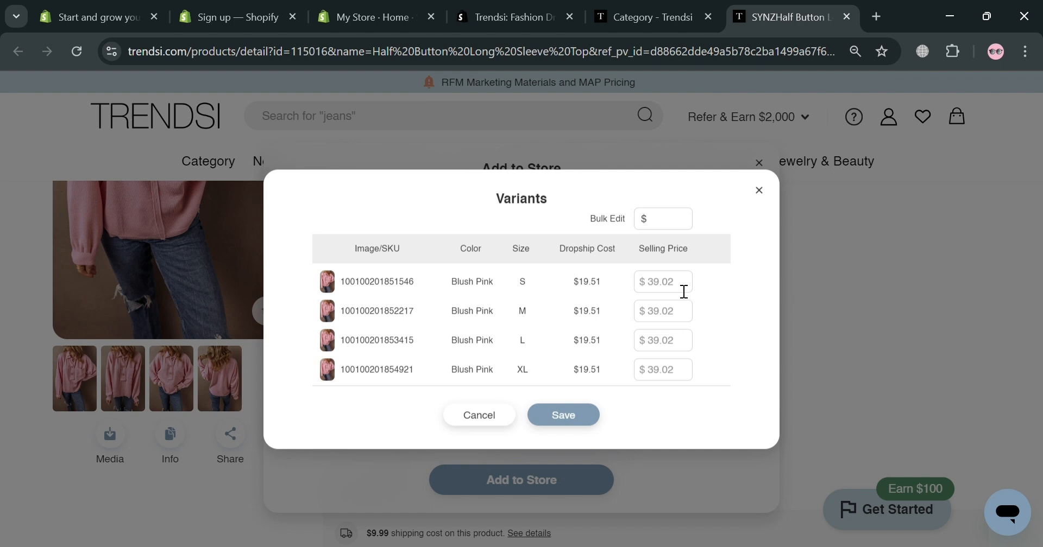
left_click(684, 291)
type("39")
type("45")
left_click(686, 318)
type("45")
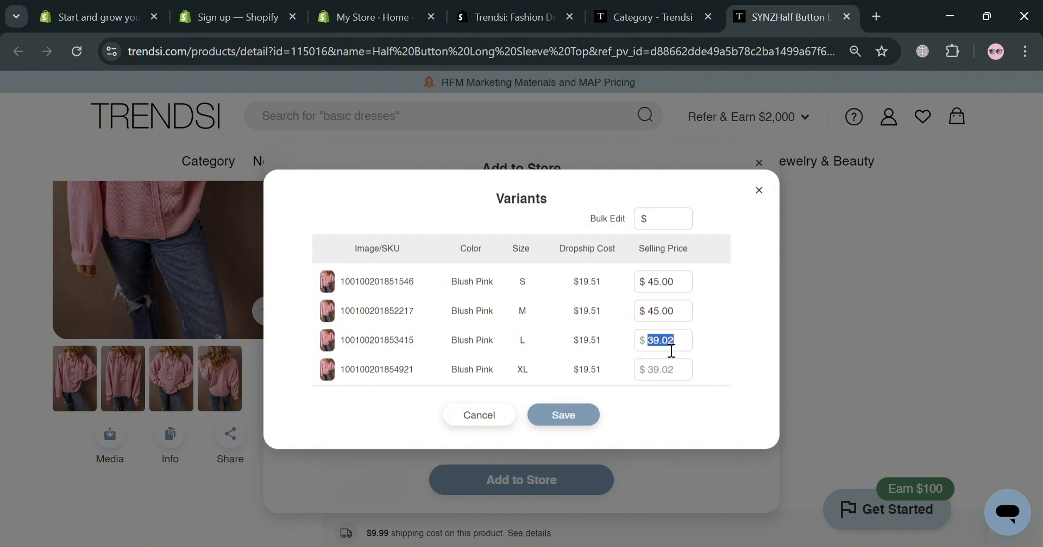
type("45")
left_click(680, 377)
type("45")
left_click(564, 416)
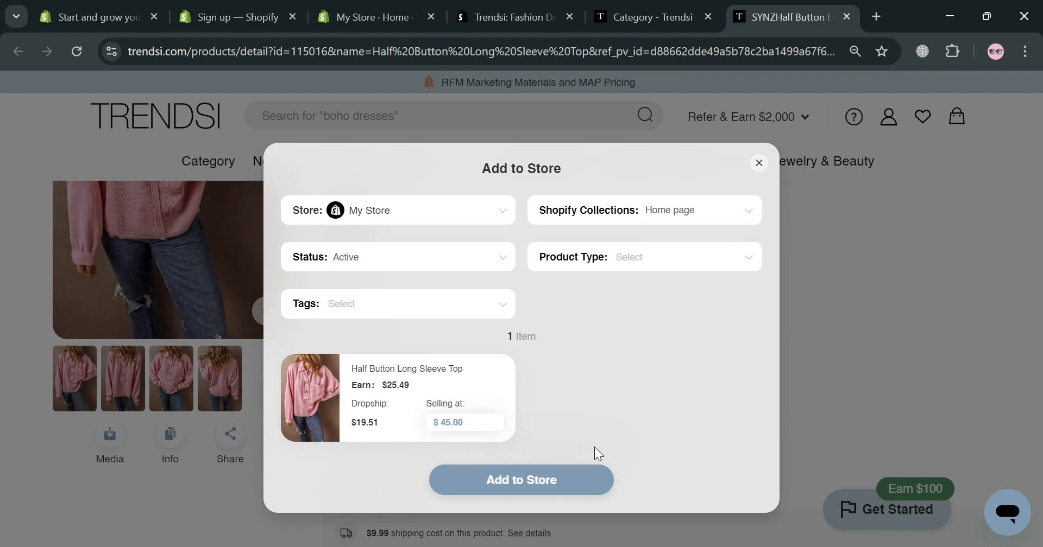
Add the Half Button Long Sleeve Top to the Shopify store and open its product page in the Shopify admin.
left_click(590, 477)
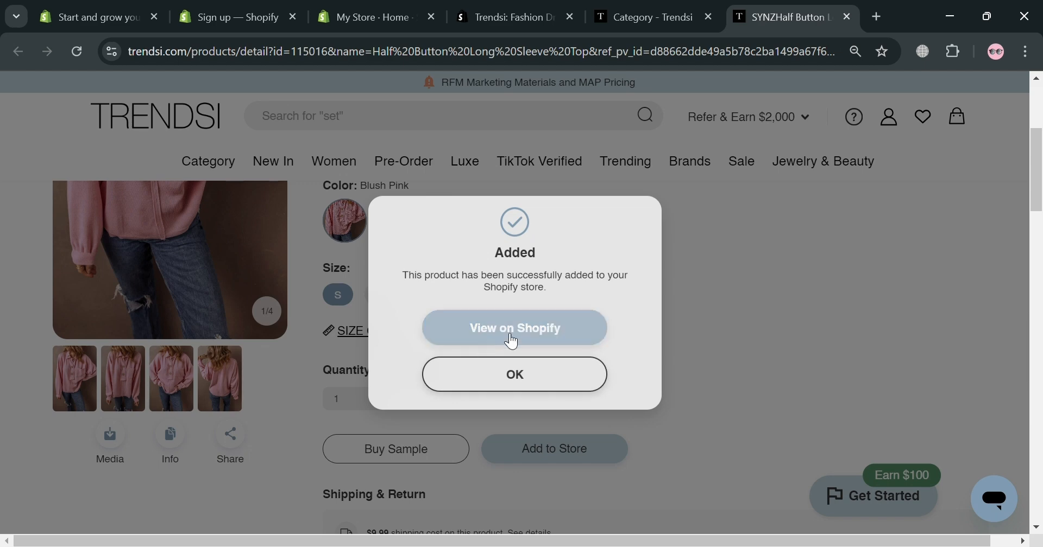
left_click(512, 332)
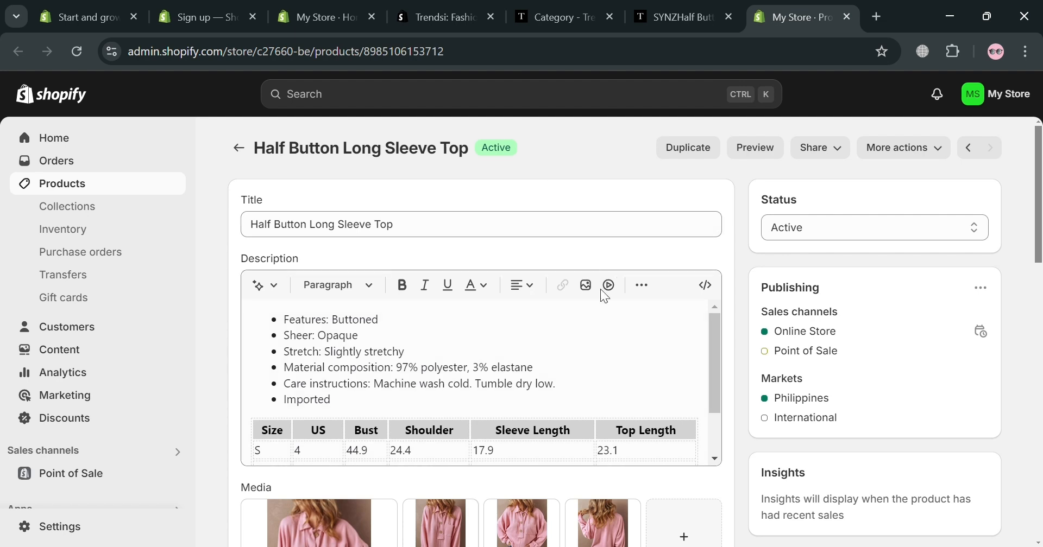
Review the imported product's description, size table, media, organization, variants, price and search engine listing in the Shopify admin.
scroll(598, 423, "down", 2)
scroll(635, 442, "up", 2)
scroll(593, 454, "down", 2)
scroll(698, 254, "down", 2)
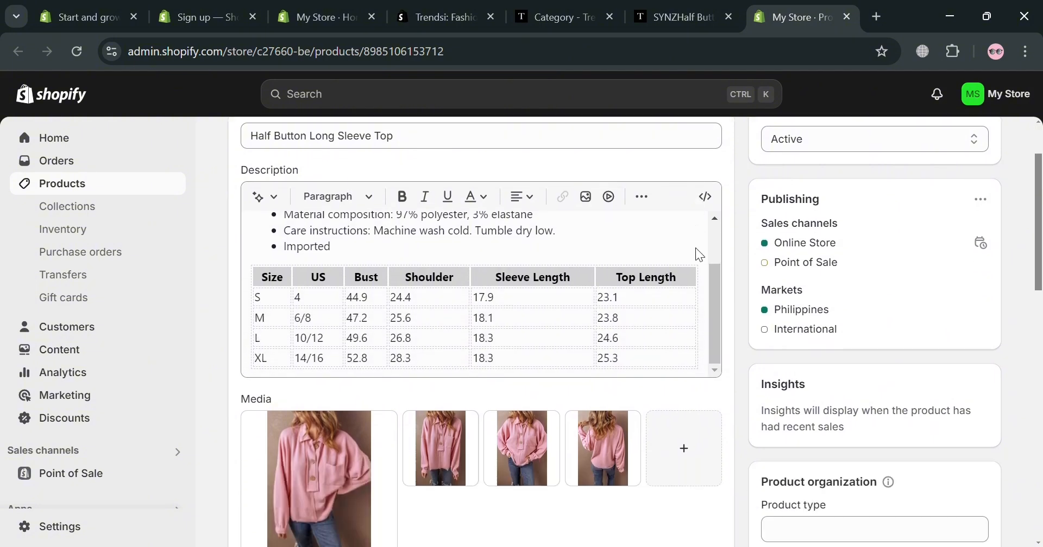
scroll(701, 255, "down", 3)
scroll(305, 472, "up", 5)
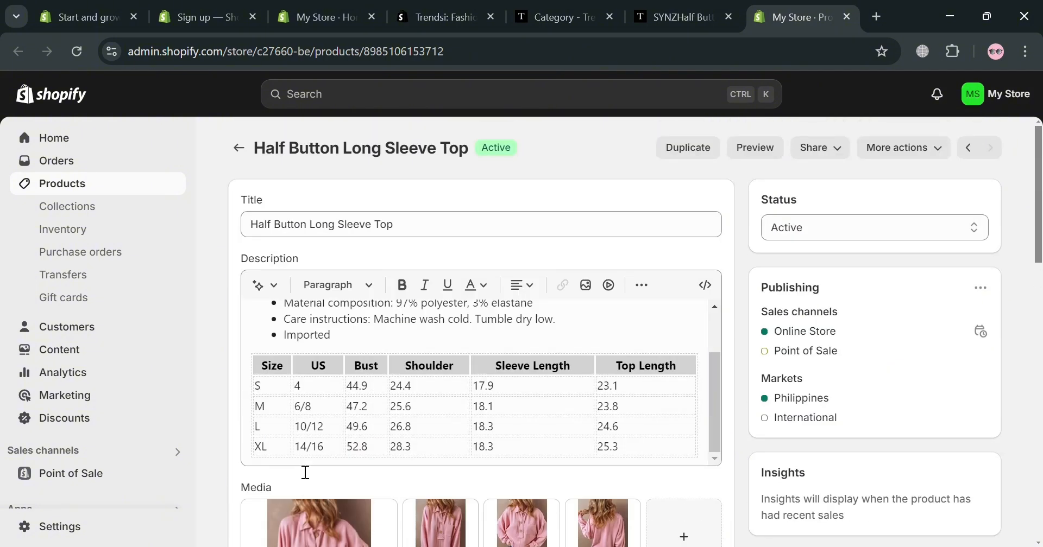
scroll(361, 328, "up", 2)
scroll(542, 435, "down", 7)
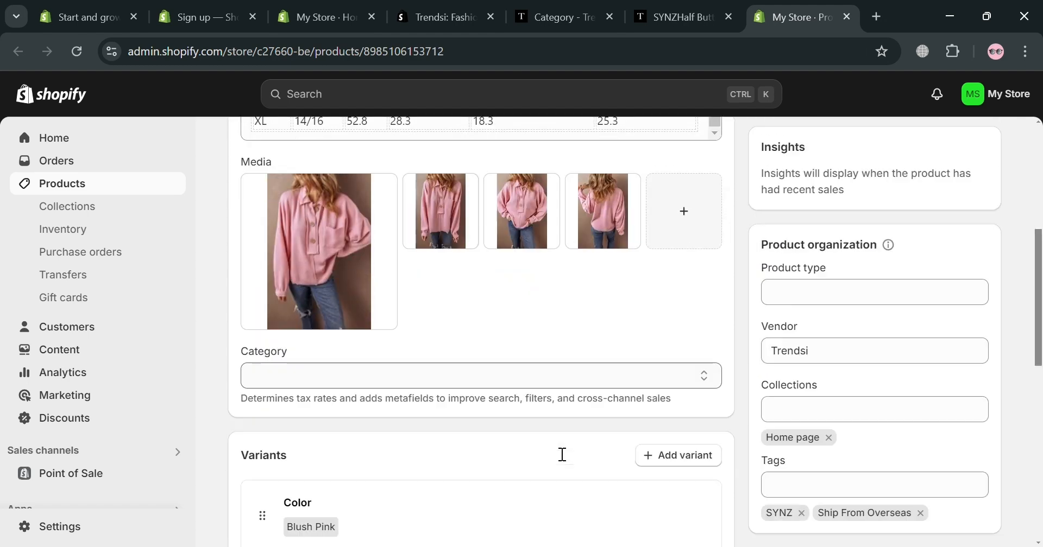
scroll(438, 442, "down", 8)
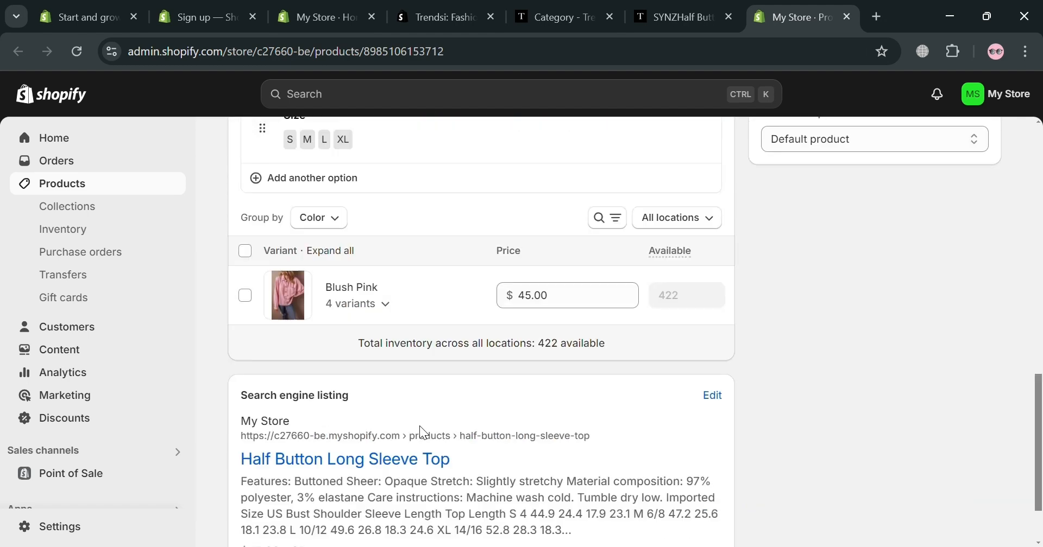
scroll(421, 433, "down", 2)
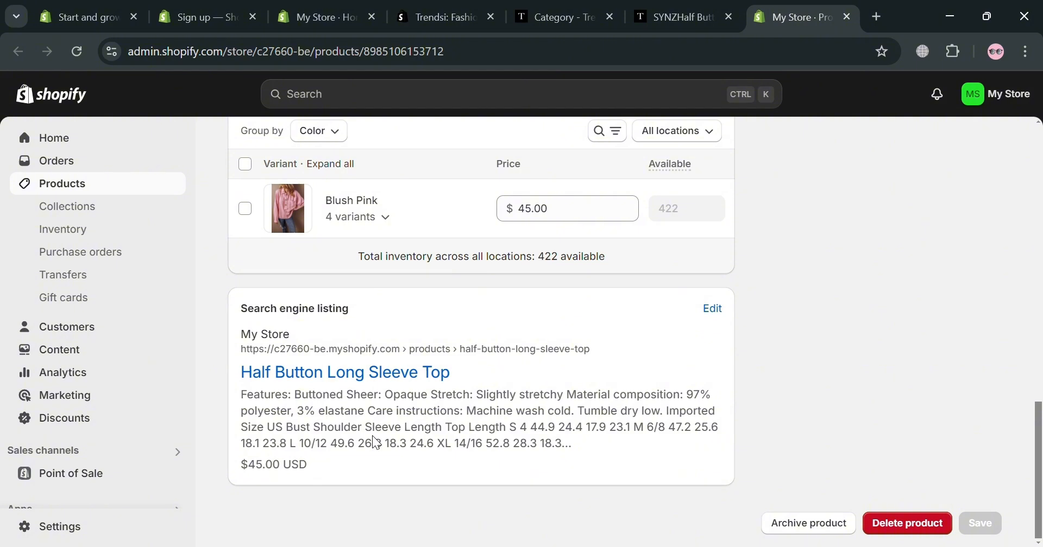
scroll(607, 390, "up", 15)
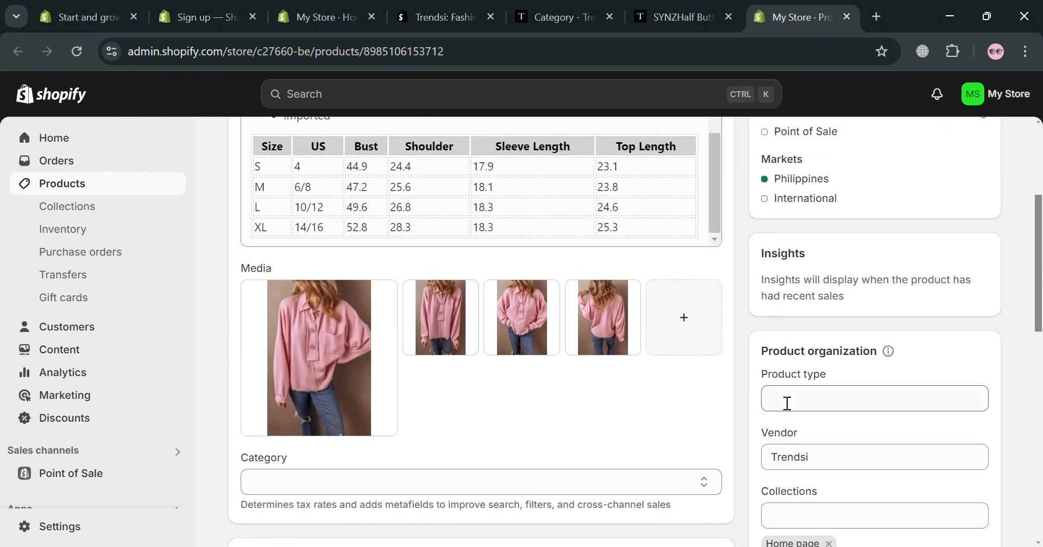
scroll(820, 449, "up", 2)
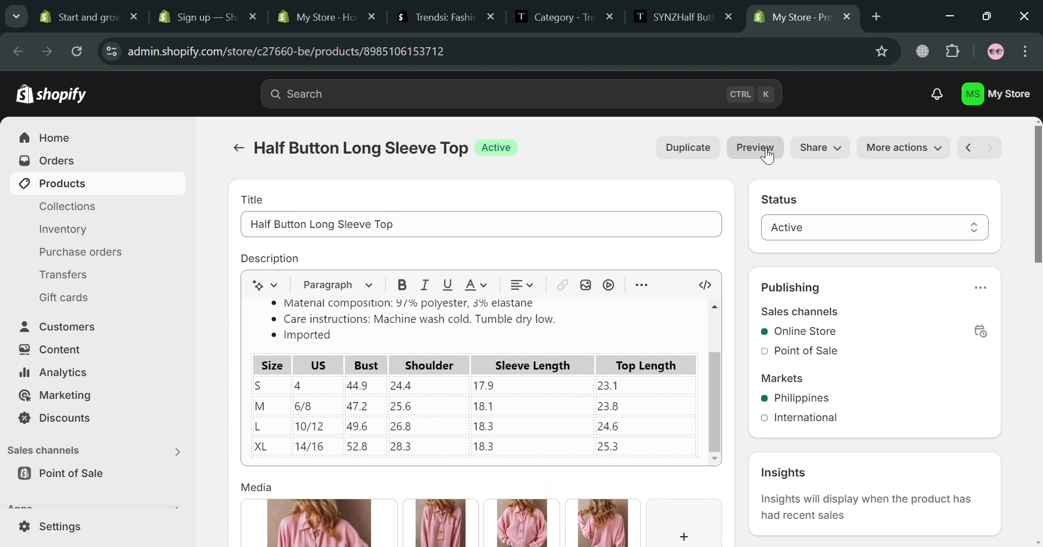
Preview the Half Button Long Sleeve Top on the storefront and look over its images, options and size table.
left_click(761, 152)
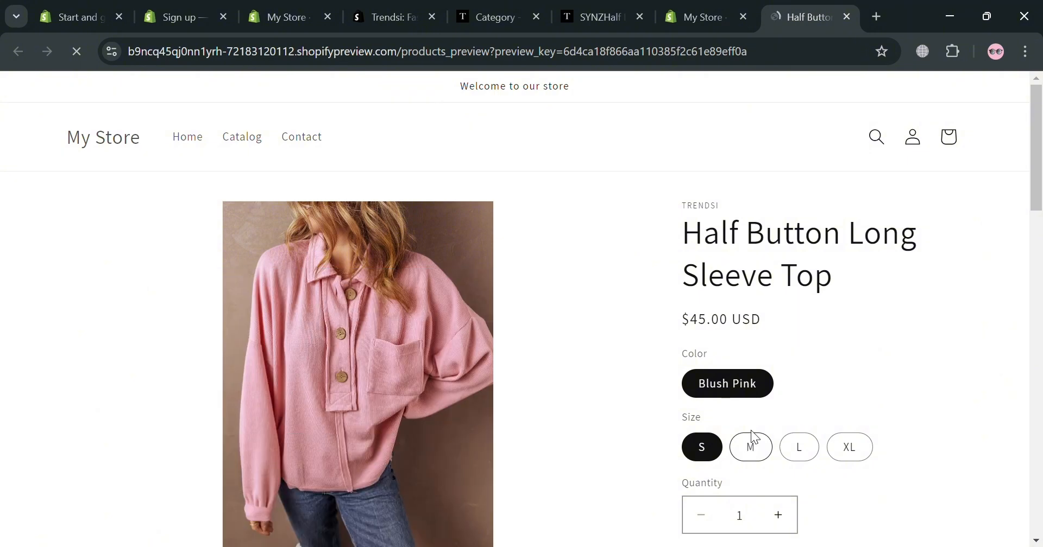
scroll(617, 388, "down", 6)
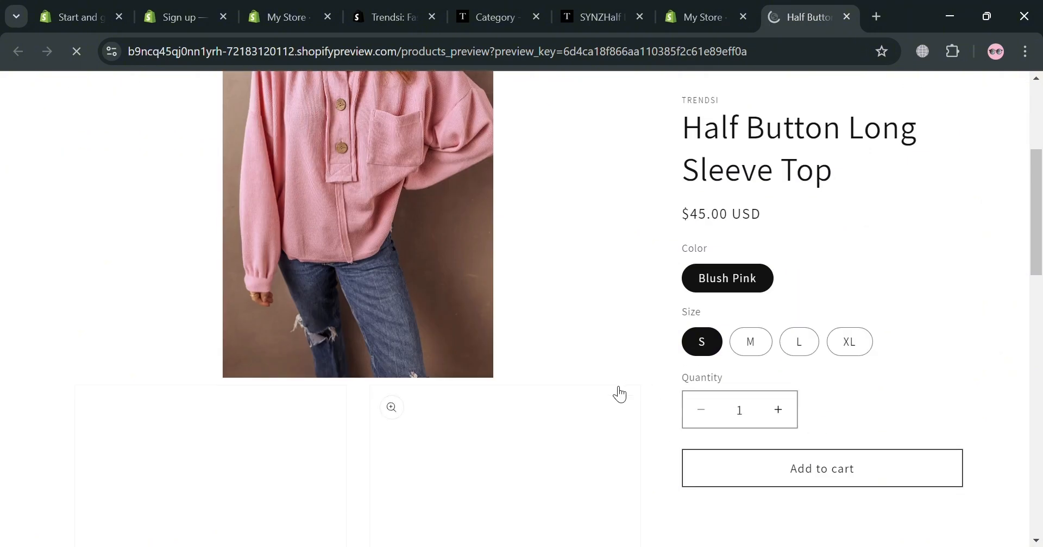
scroll(630, 373, "down", 12)
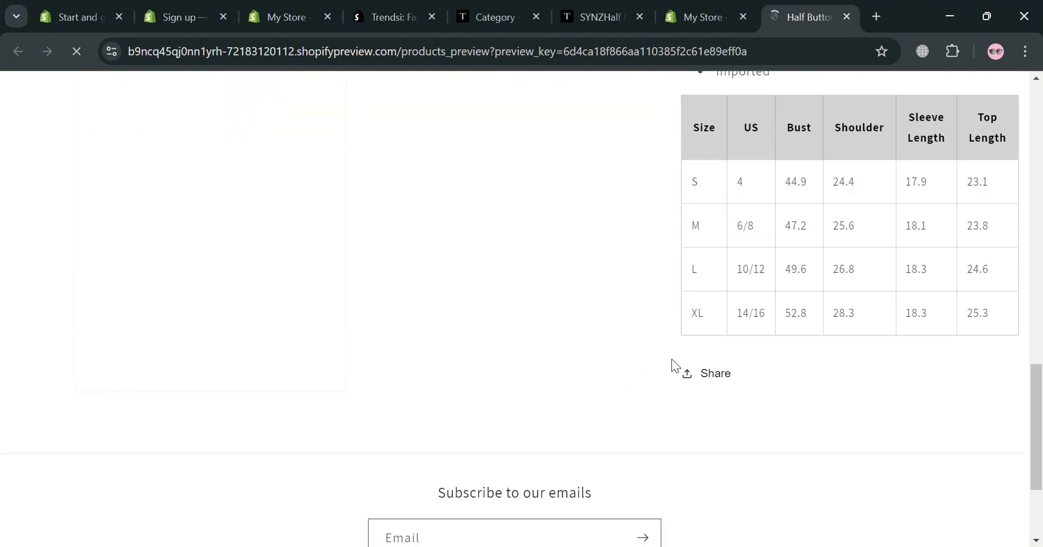
scroll(539, 356, "up", 20)
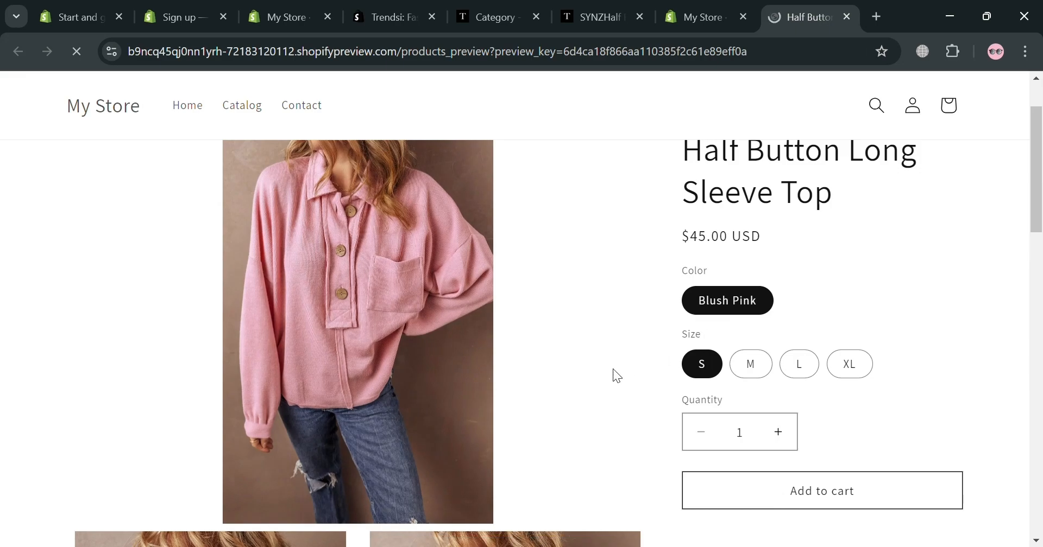
scroll(612, 369, "down", 6)
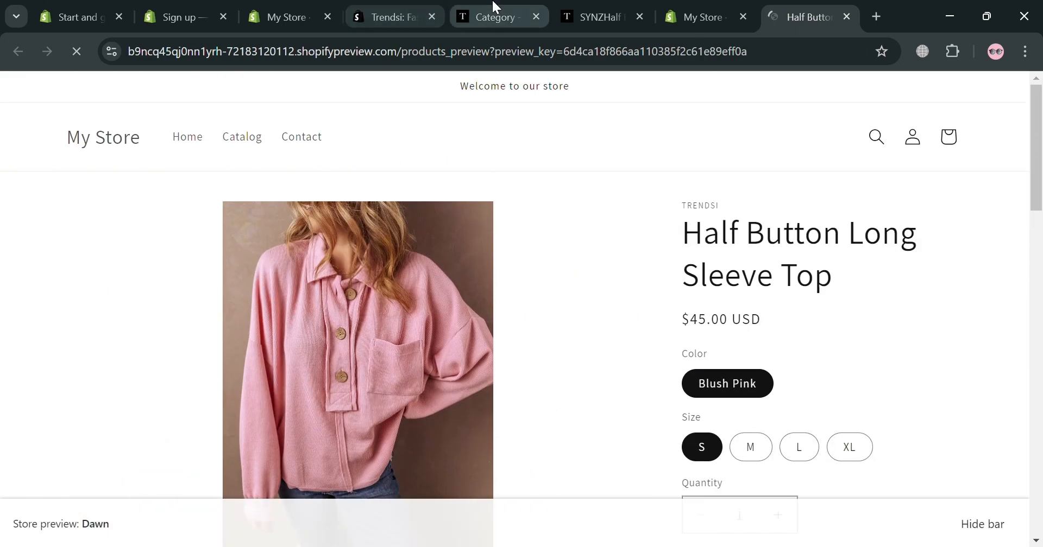
Switch back to the Trendsi site and open the account's Orders page.
left_click(496, 6)
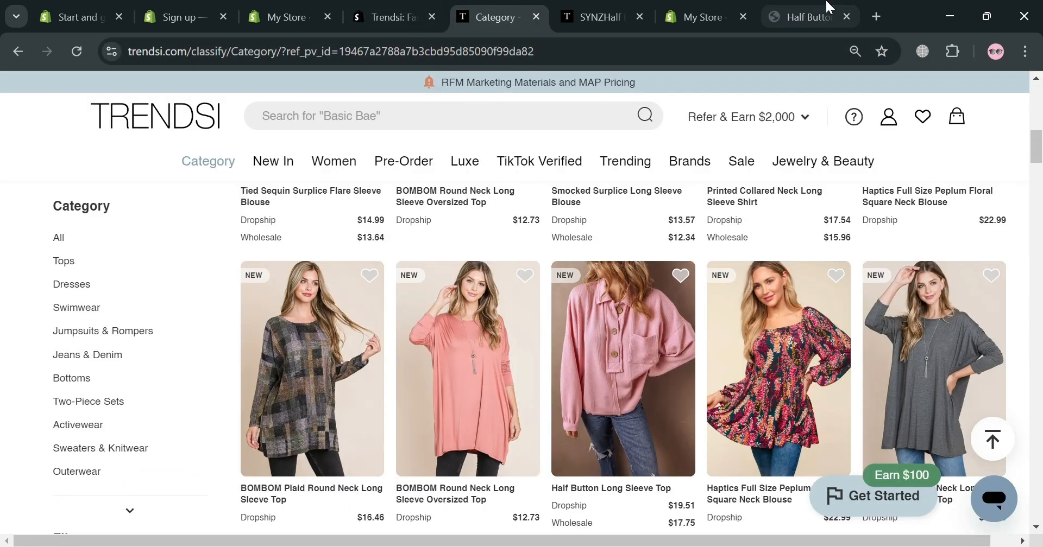
left_click(408, 10)
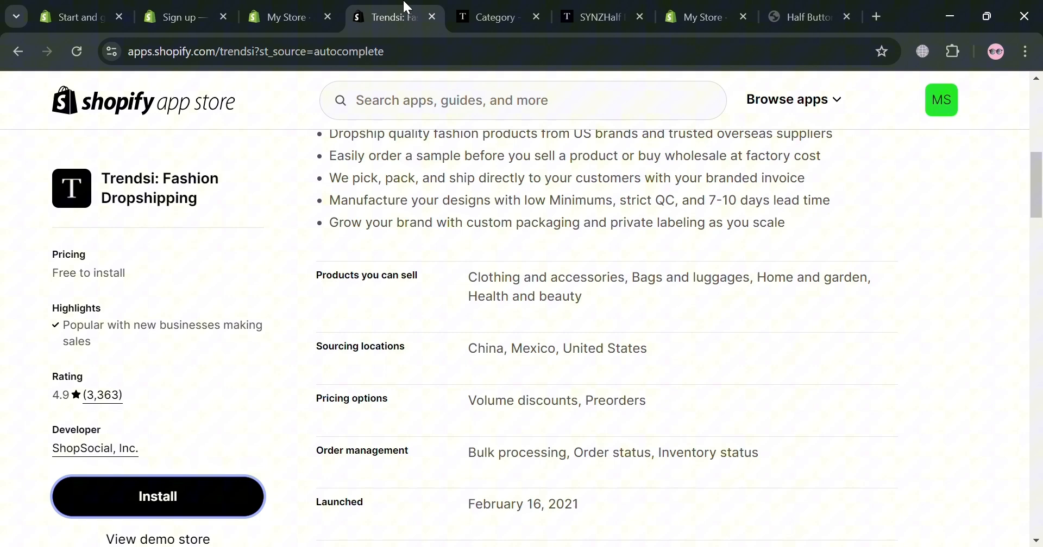
left_click(576, 7)
left_click(504, 13)
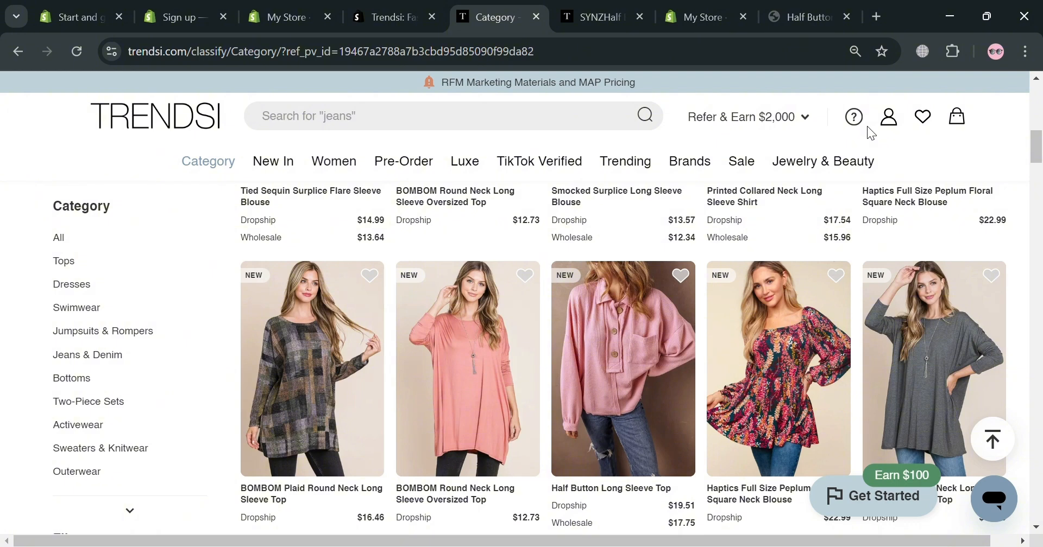
left_click(888, 124)
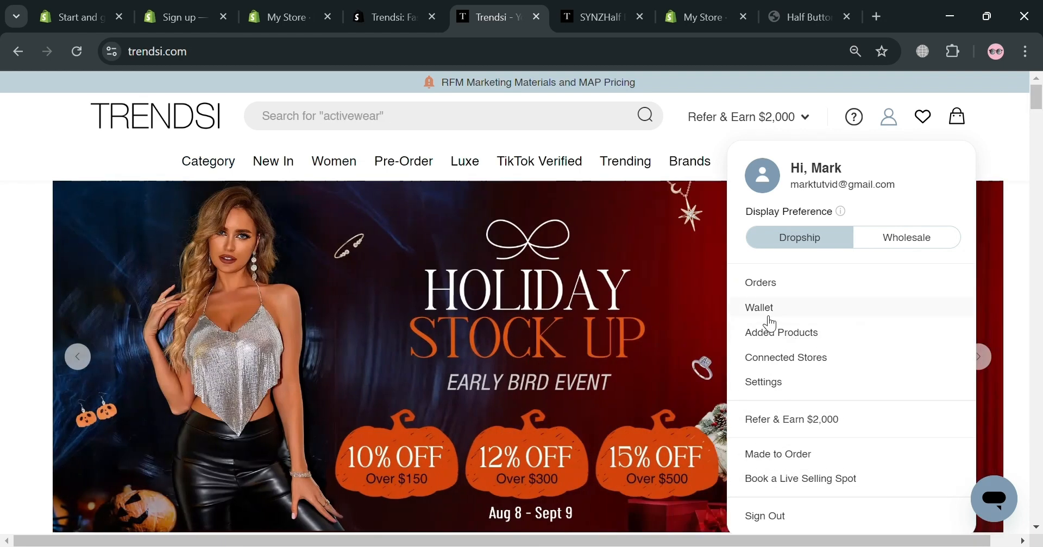
left_click(780, 284)
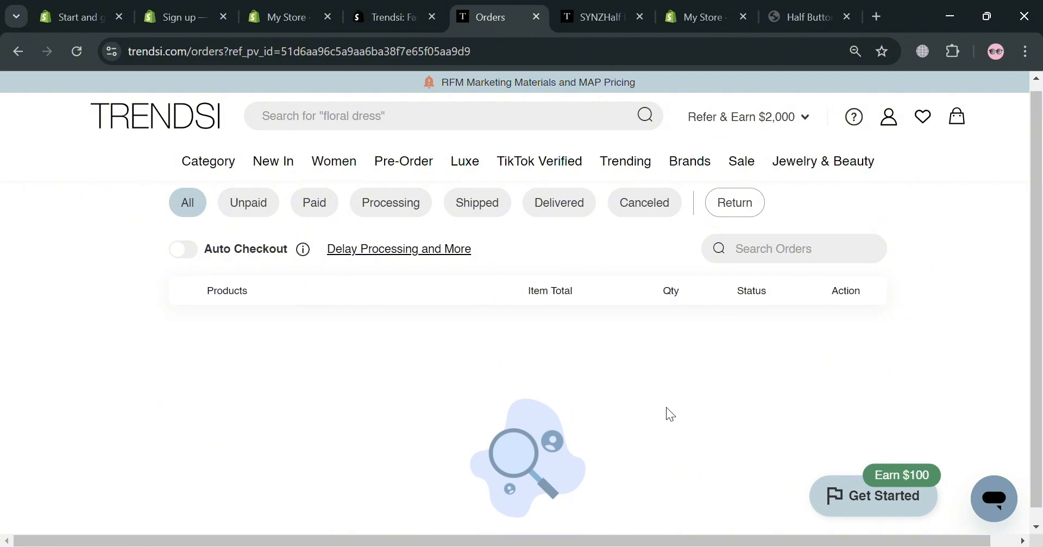
Check what Auto Checkout requires for orders by opening its payment method form, and close it without adding a card.
left_click(183, 254)
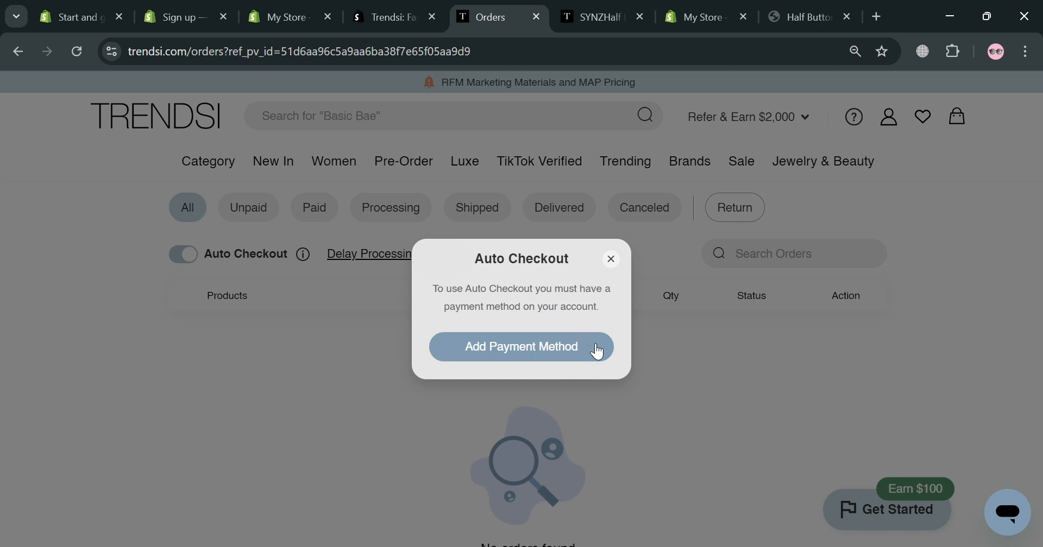
left_click(548, 357)
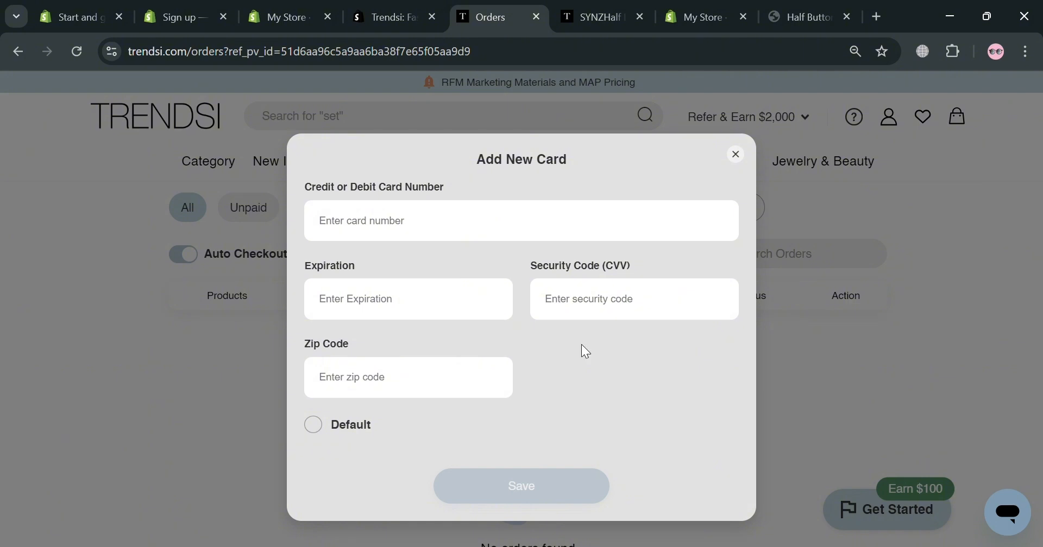
left_click(737, 156)
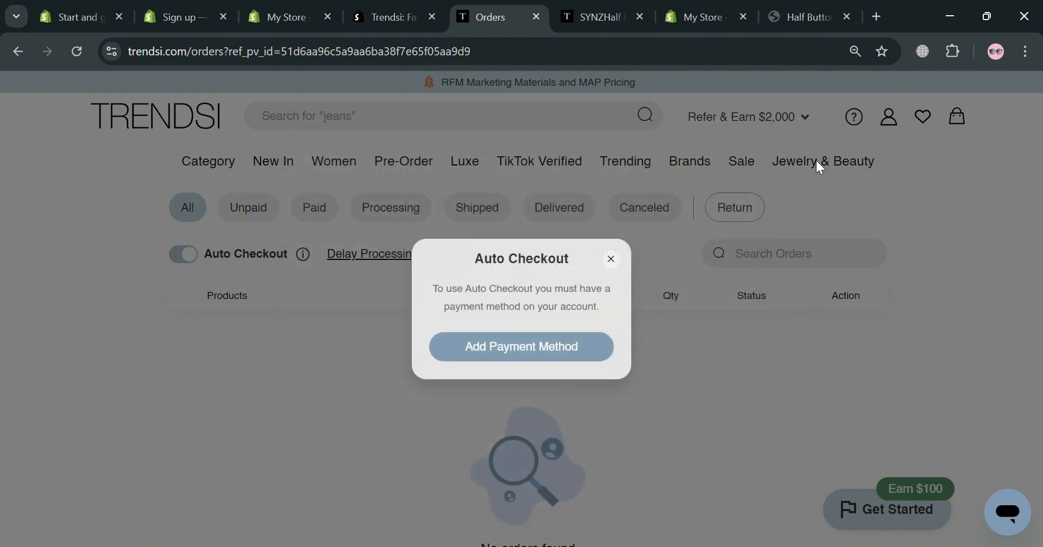
left_click(611, 253)
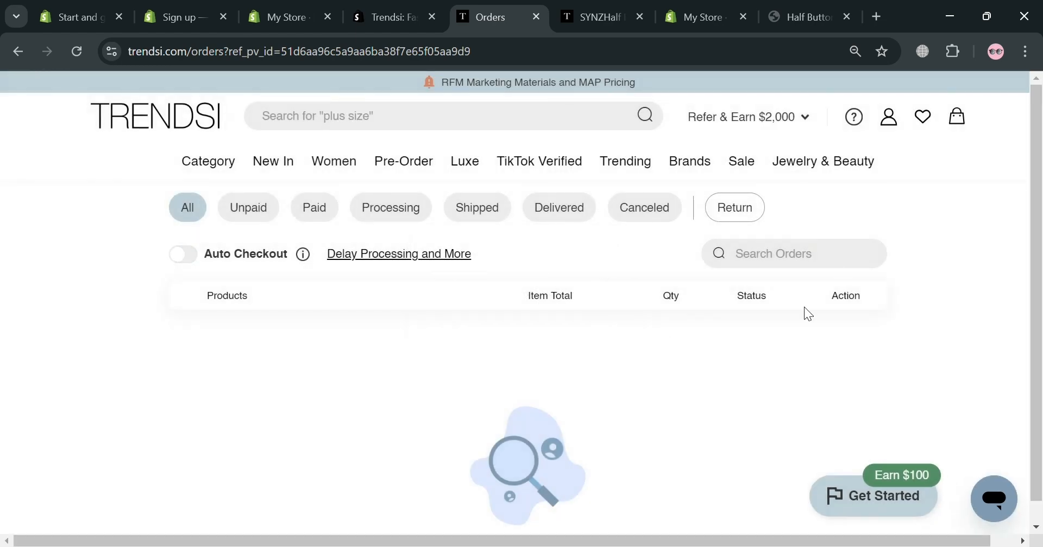
Open the account's Added Products page, and return to the Half Button Long Sleeve Top's Trendsi page to view its shipping and return details.
mouse_move(903, 131)
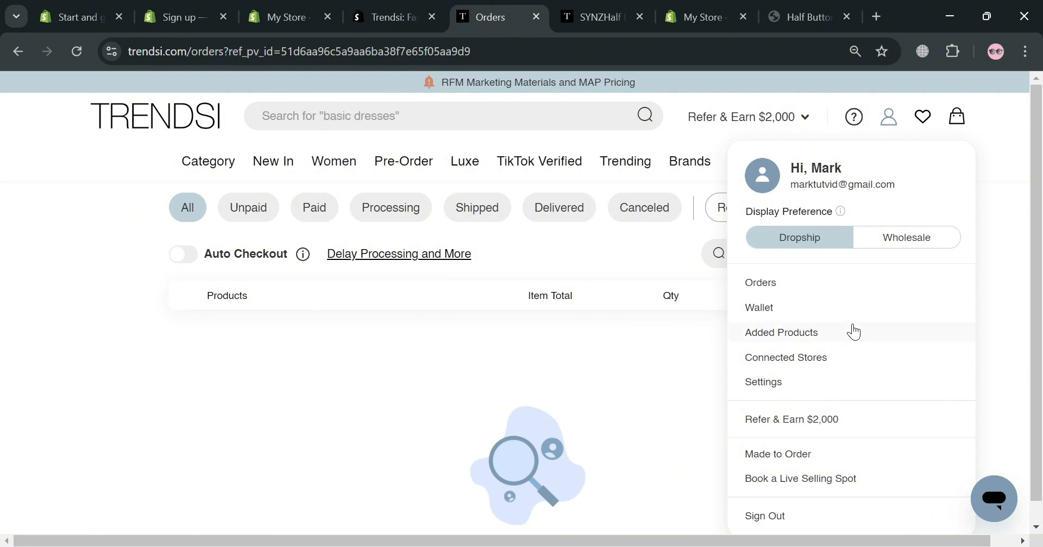
left_click(854, 332)
left_click(603, 16)
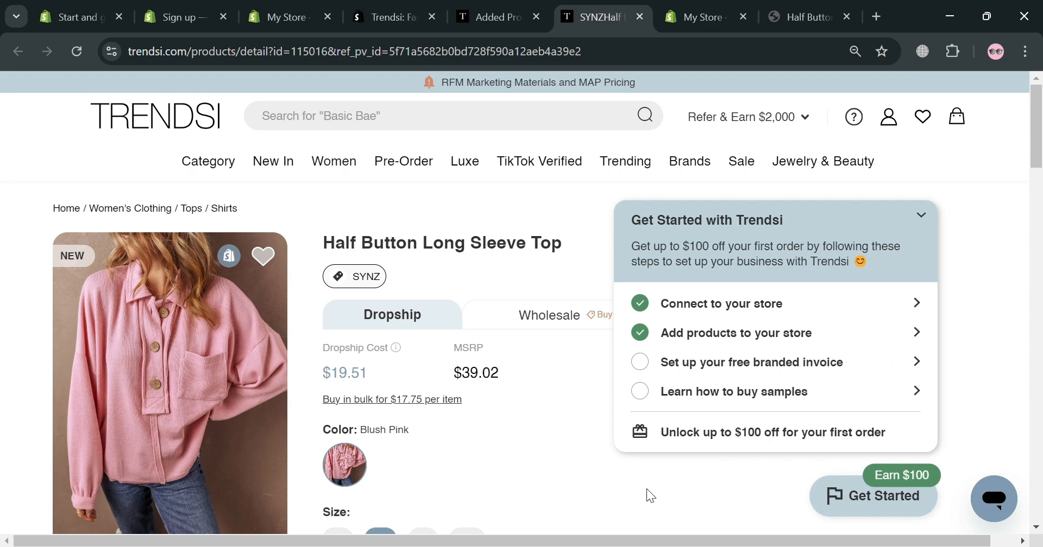
scroll(580, 443, "down", 7)
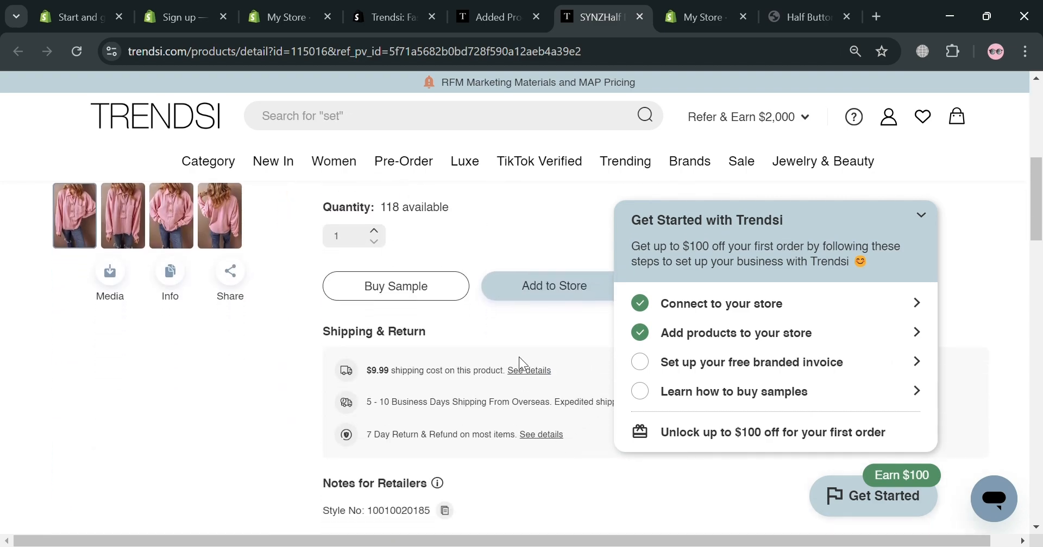